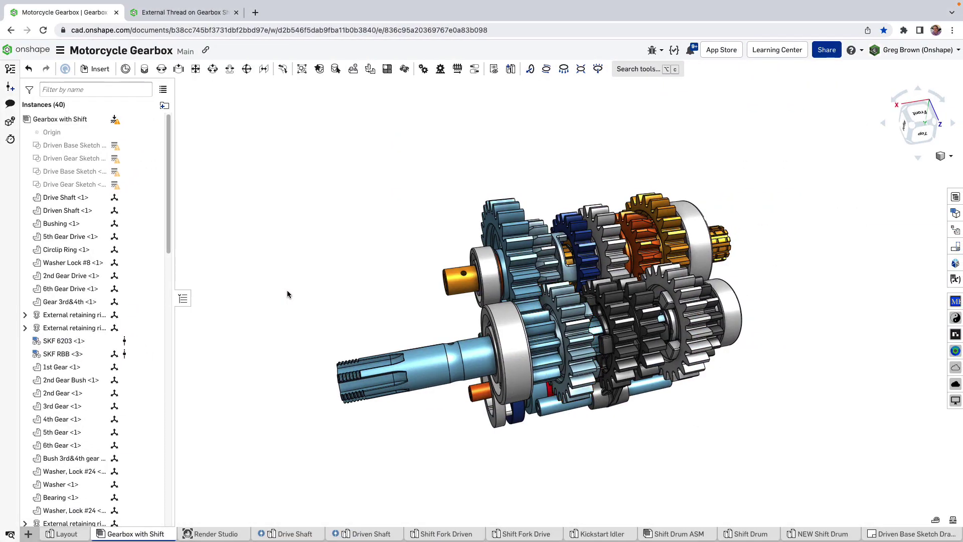
# Snap the gearbox to a straight Back view with perspective turned off
pyautogui.moveTo(282, 254); pyautogui.dragTo(618, 234, button='right')
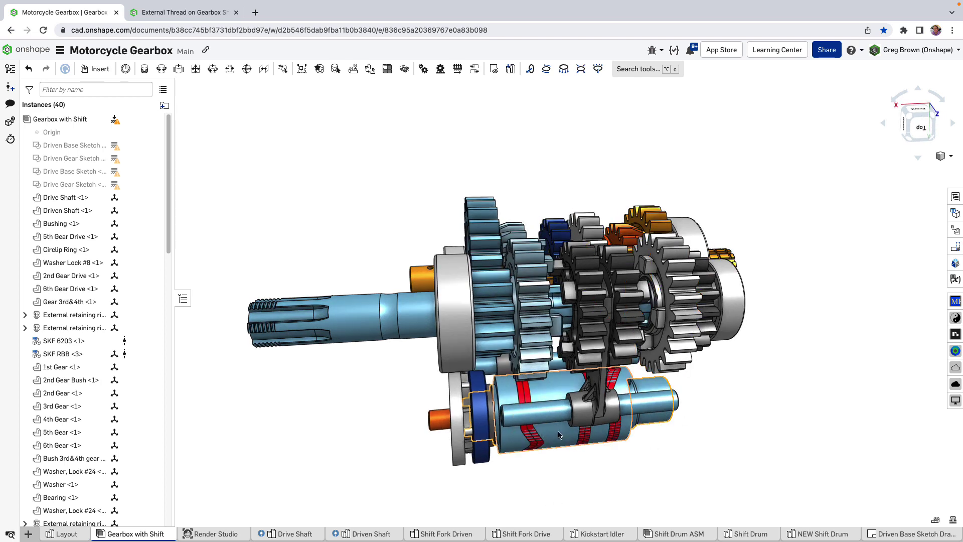
pyautogui.moveTo(555, 434); pyautogui.dragTo(627, 367, button='right')
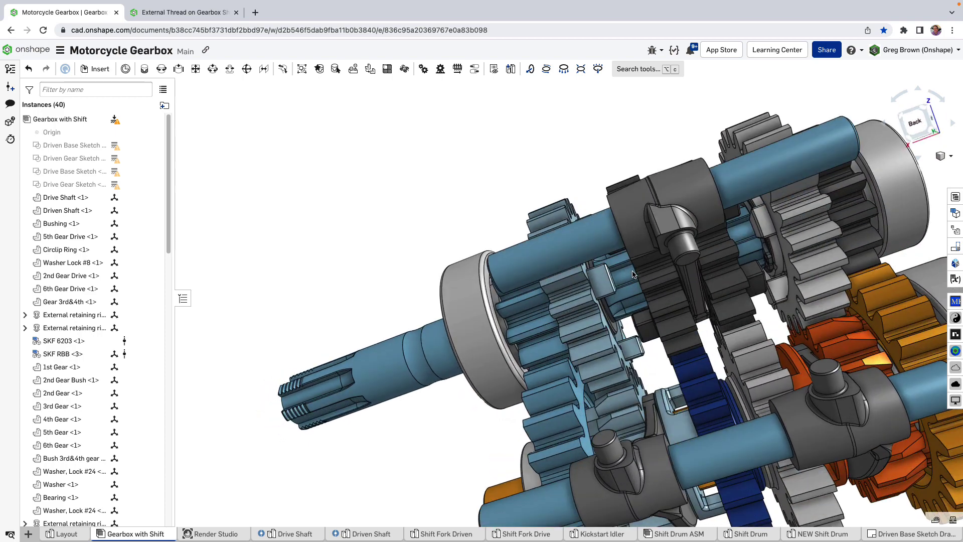
pyautogui.scroll(-5, 628, 366)
pyautogui.click(923, 125)
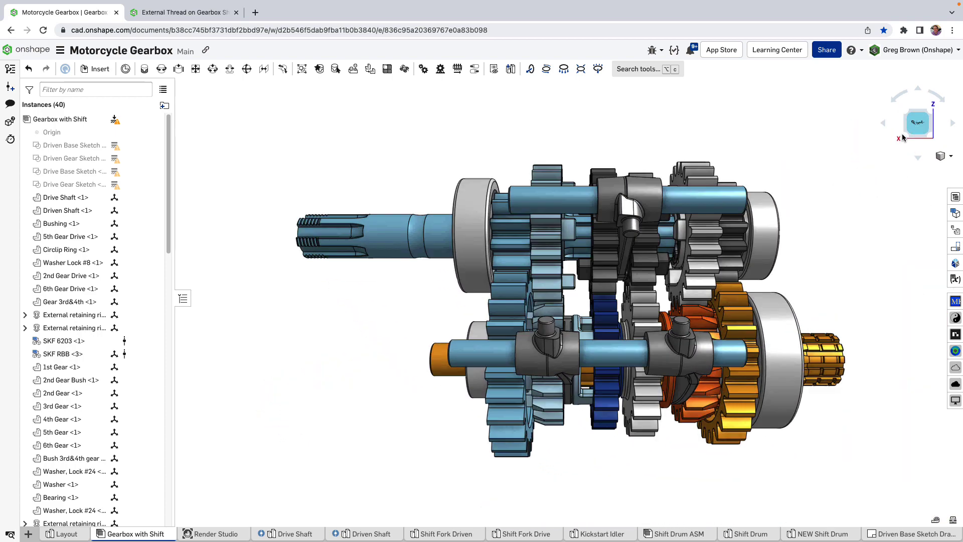
pyautogui.click(950, 159)
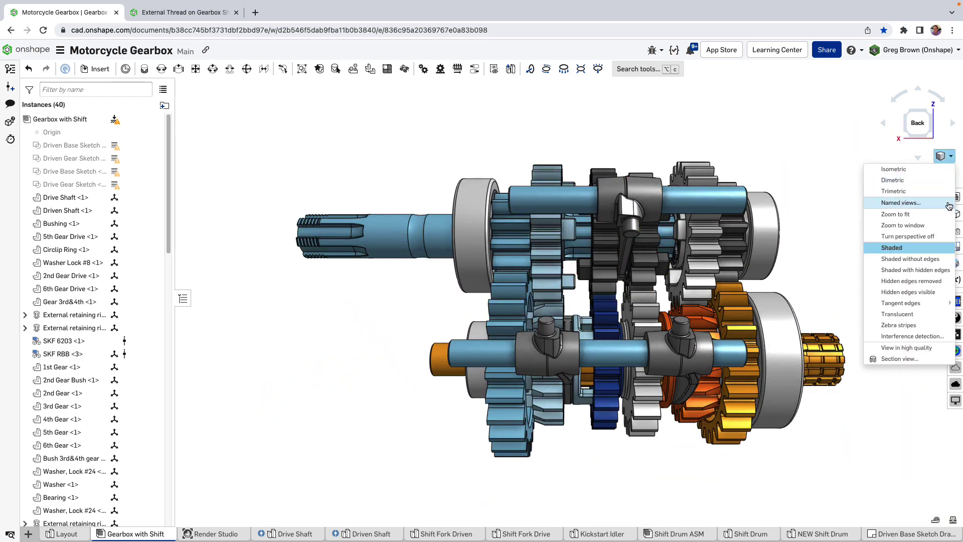
pyautogui.click(941, 238)
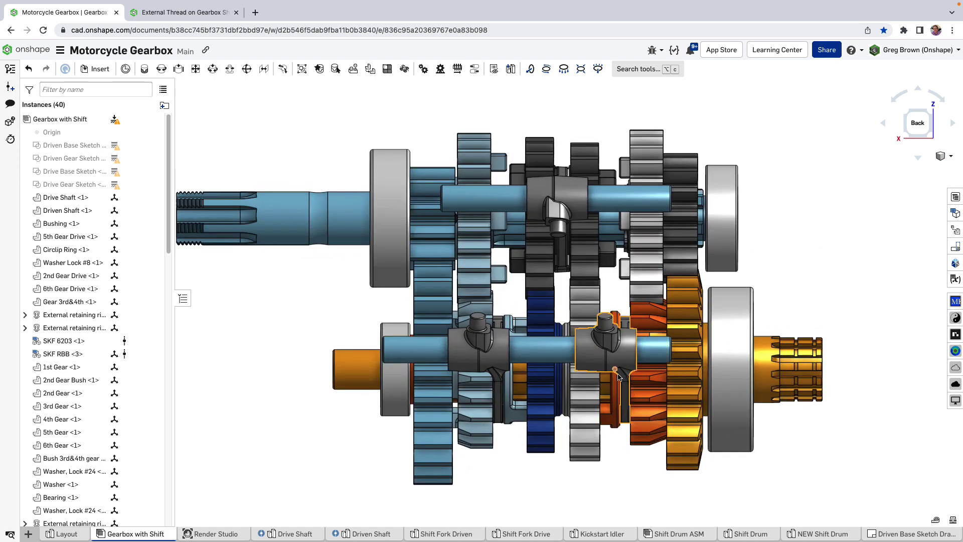
# Tilt the view toward the gears, select the Drive Shaft and isolate it
pyautogui.click(593, 361)
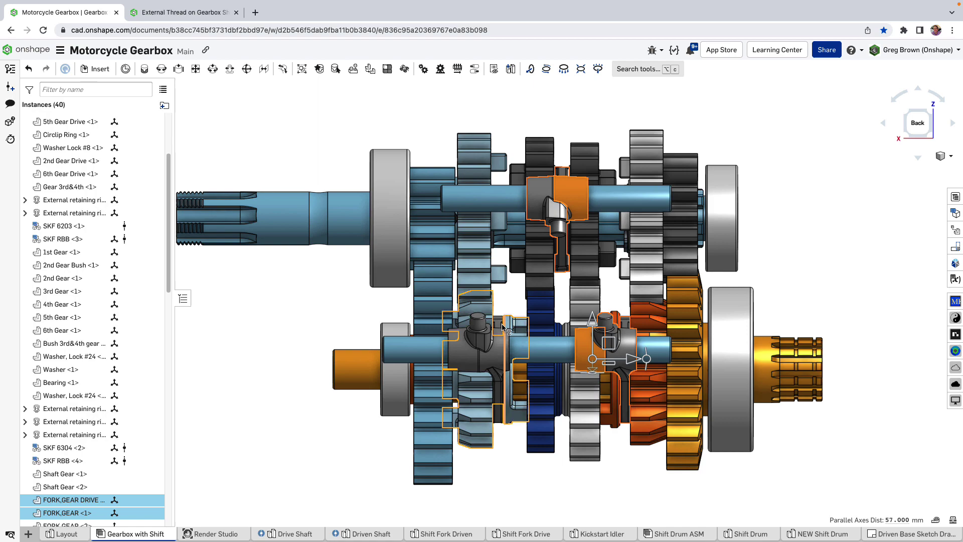
pyautogui.click(516, 464)
pyautogui.press('Up')
pyautogui.press('Up')
pyautogui.press('Up')
pyautogui.press('Up')
pyautogui.press('Up')
pyautogui.press('Up')
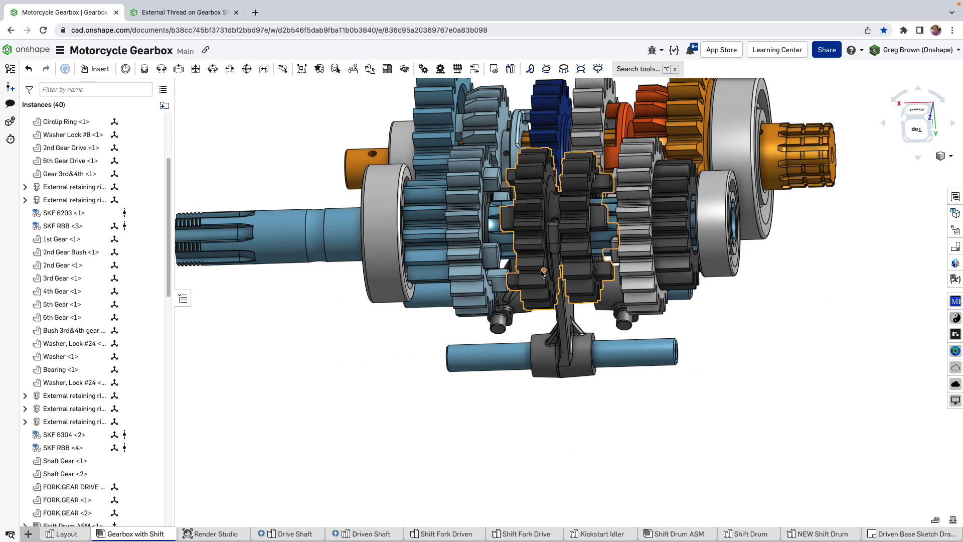
pyautogui.scroll(5, 551, 201)
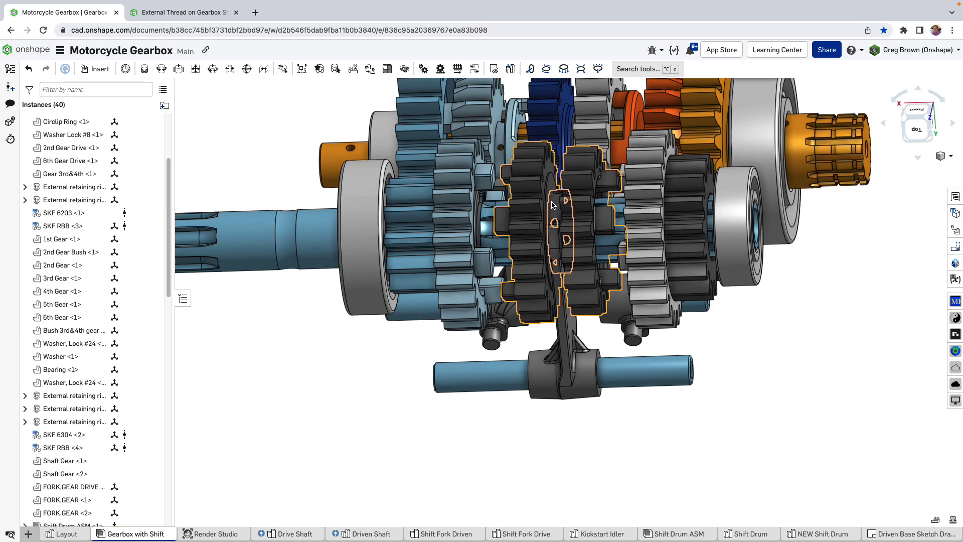
pyautogui.press('Up')
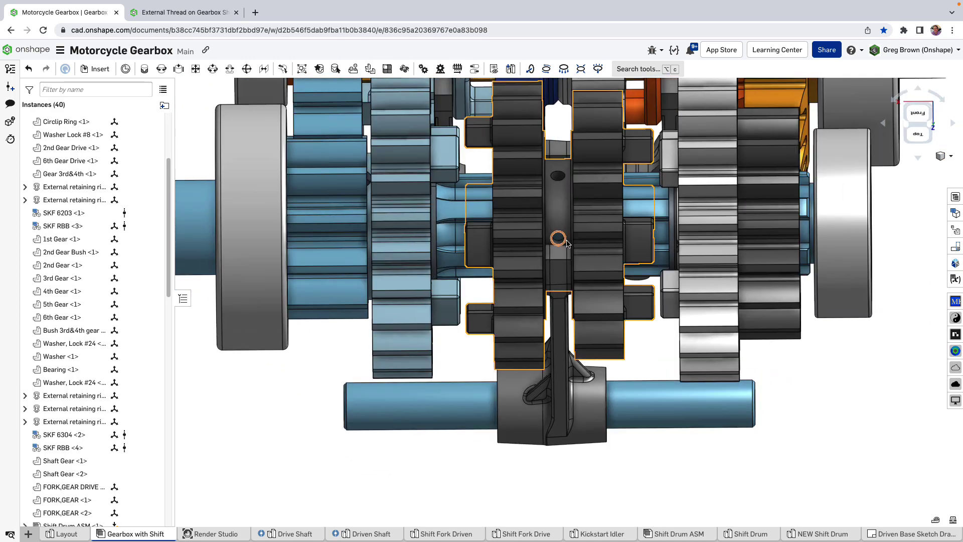
pyautogui.click(468, 189)
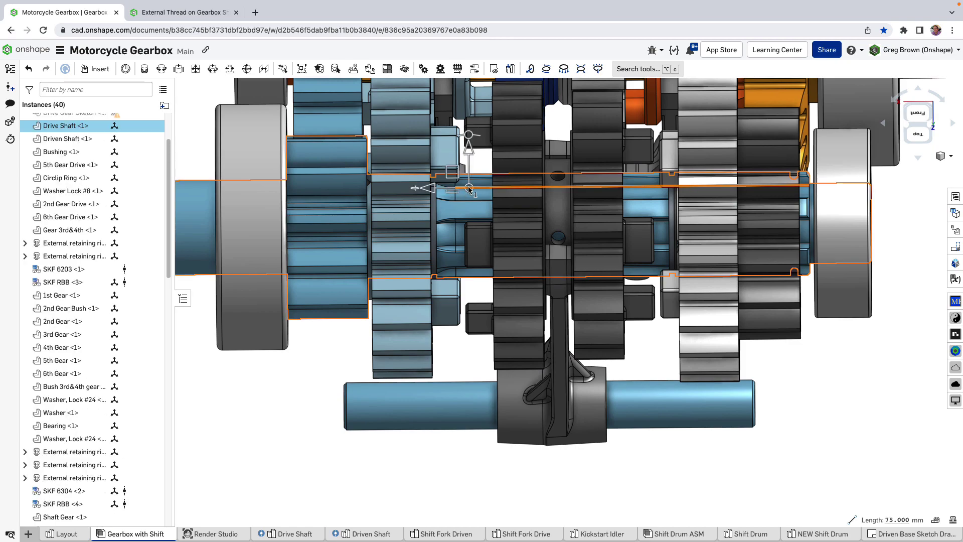
pyautogui.hotkey('shift', 'i')
# Orbit around the isolated Drive Shaft, then leave isolation to restore the opaque gearbox
pyautogui.moveTo(592, 241); pyautogui.dragTo(611, 216, button='right')
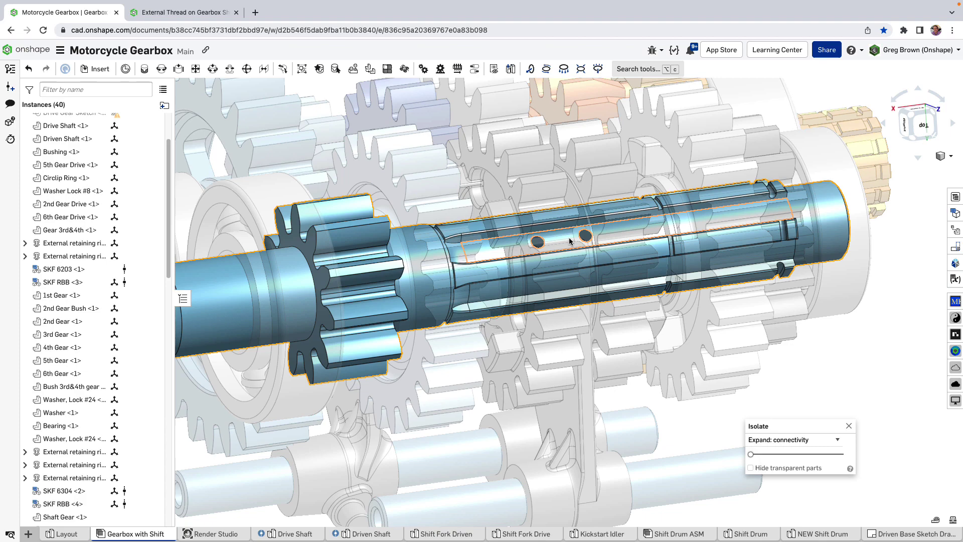
pyautogui.moveTo(570, 241); pyautogui.dragTo(442, 321, button='right')
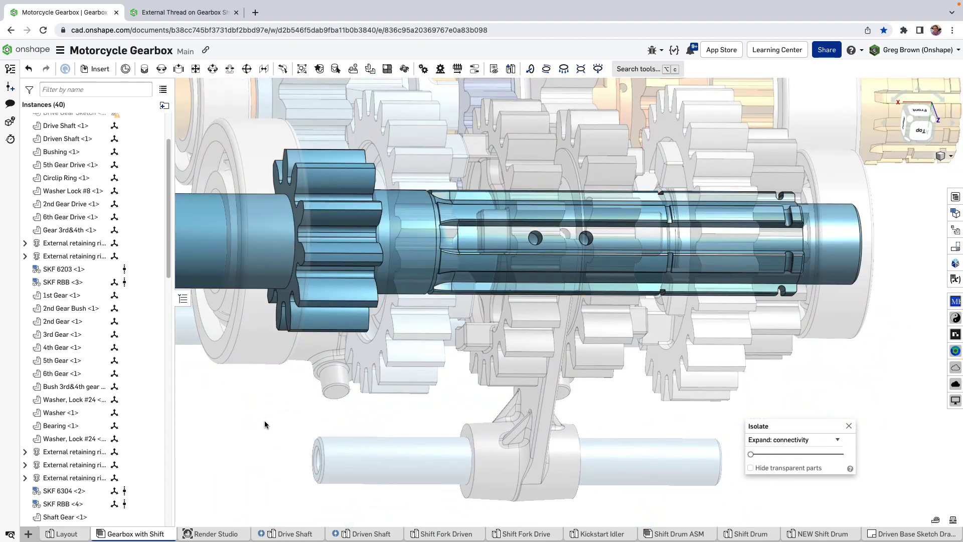
pyautogui.press('Escape')
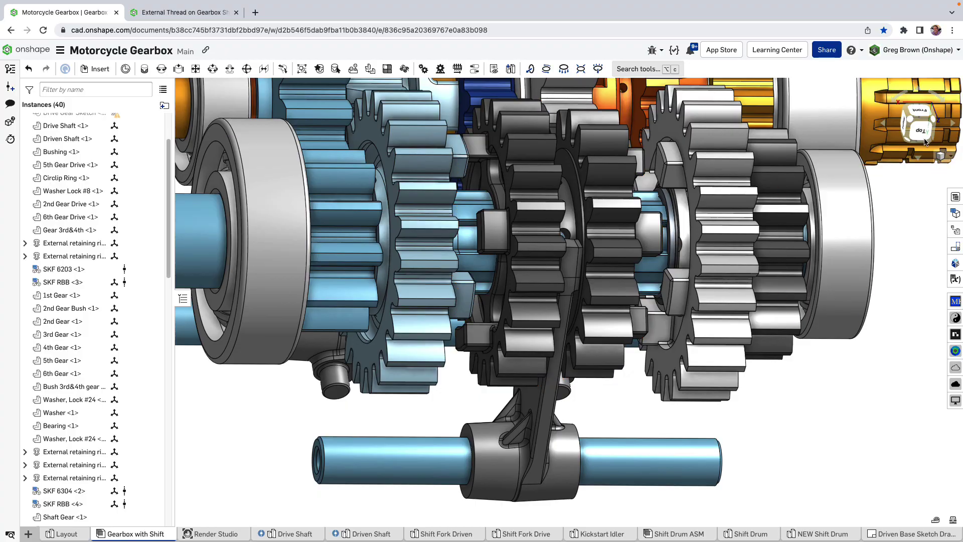
# Snap the view from Top to Back, then tilt slightly to look from above
pyautogui.click(920, 133)
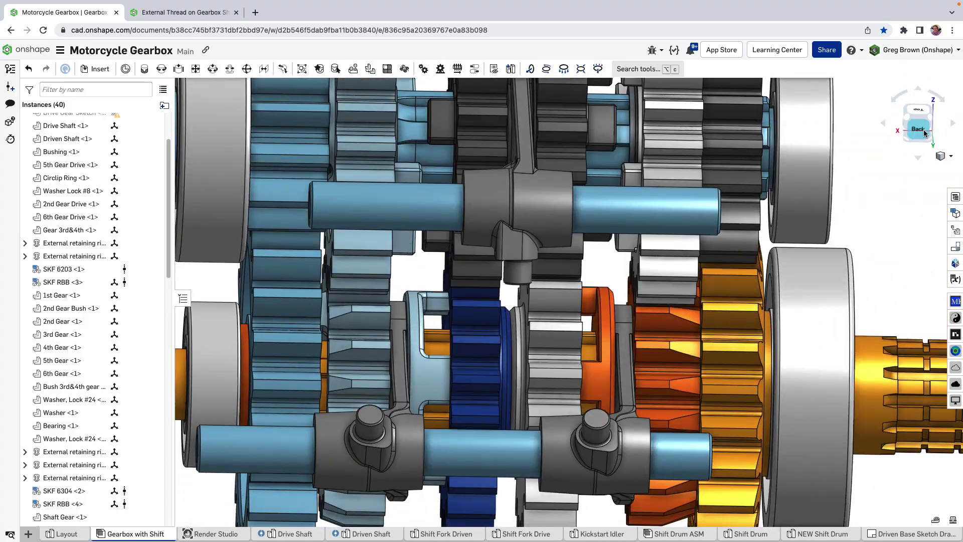
pyautogui.click(919, 135)
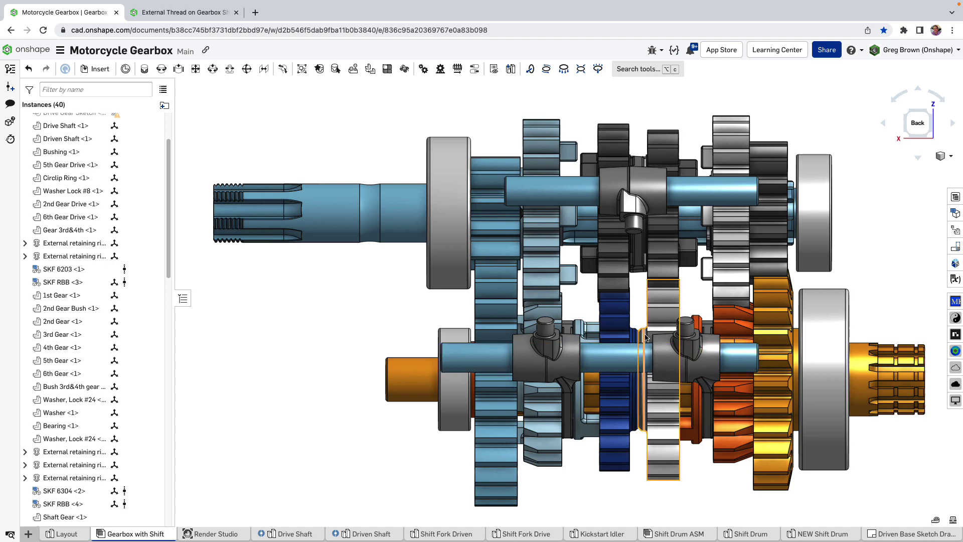
pyautogui.moveTo(622, 325)
pyautogui.mouseDown(button='right')
pyautogui.moveTo(624, 337)
pyautogui.moveTo(627, 313)
pyautogui.mouseUp(button='right')
pyautogui.scroll(8, 707, 223)
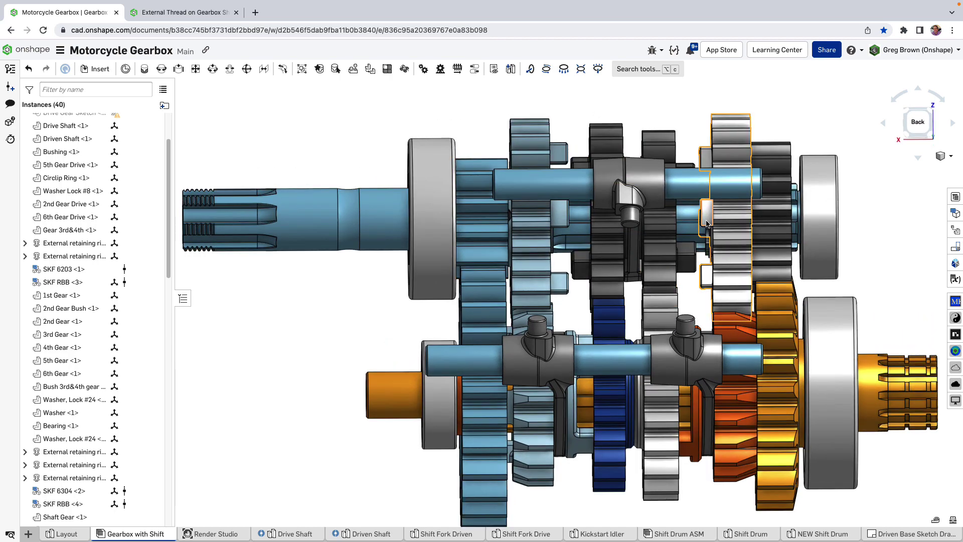
pyautogui.scroll(5, 708, 226)
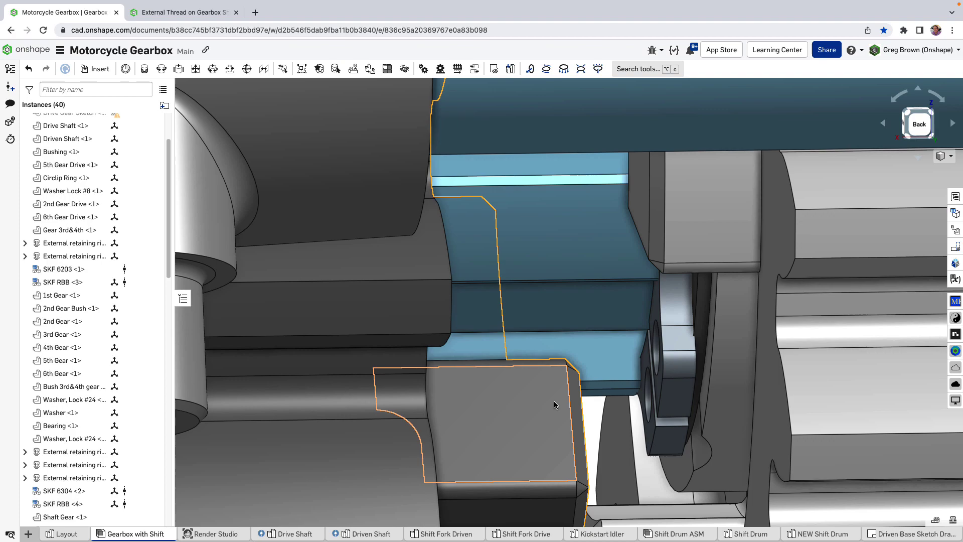
pyautogui.scroll(-10, 663, 307)
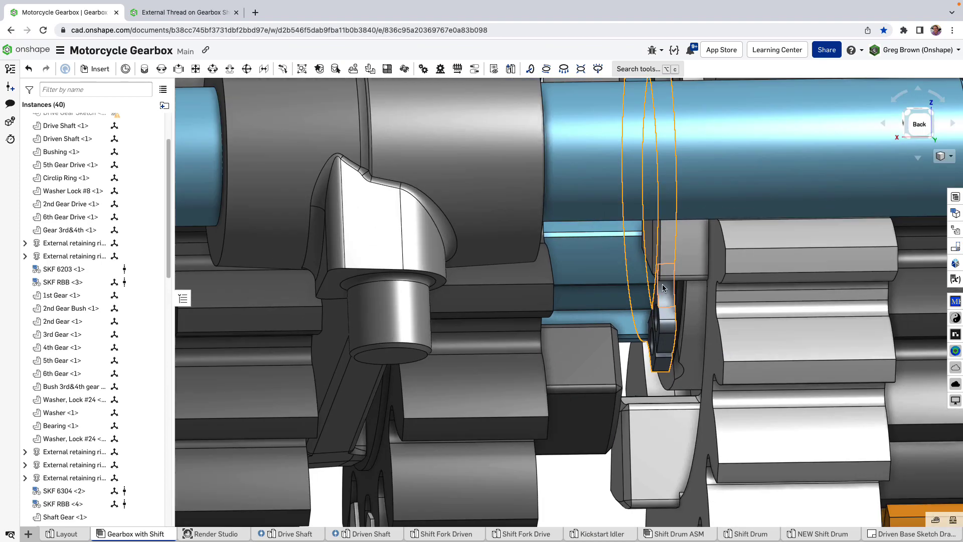
pyautogui.scroll(-3, 664, 304)
pyautogui.scroll(6, 672, 271)
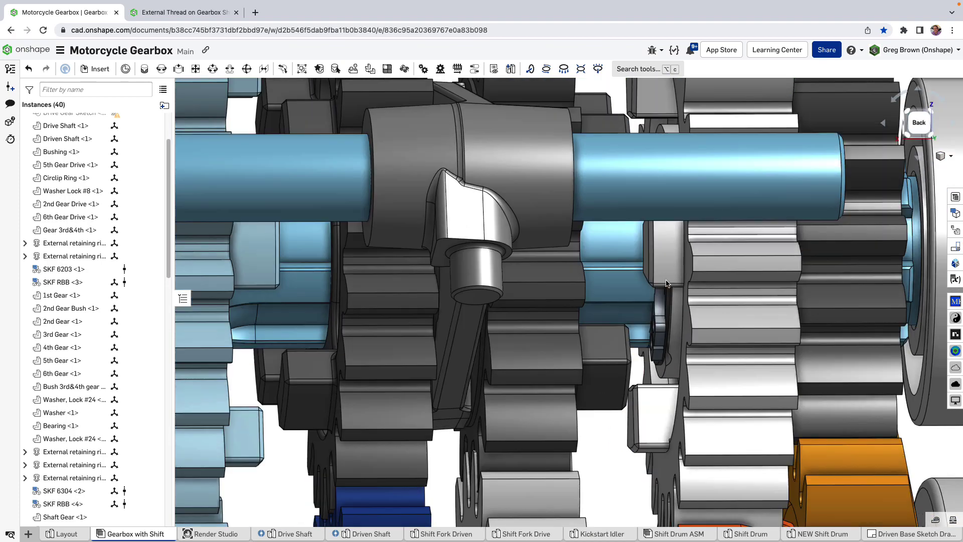
pyautogui.moveTo(672, 271); pyautogui.dragTo(650, 326, button='right')
pyautogui.scroll(-5, 648, 264)
pyautogui.scroll(3, 618, 266)
pyautogui.scroll(-5, 611, 271)
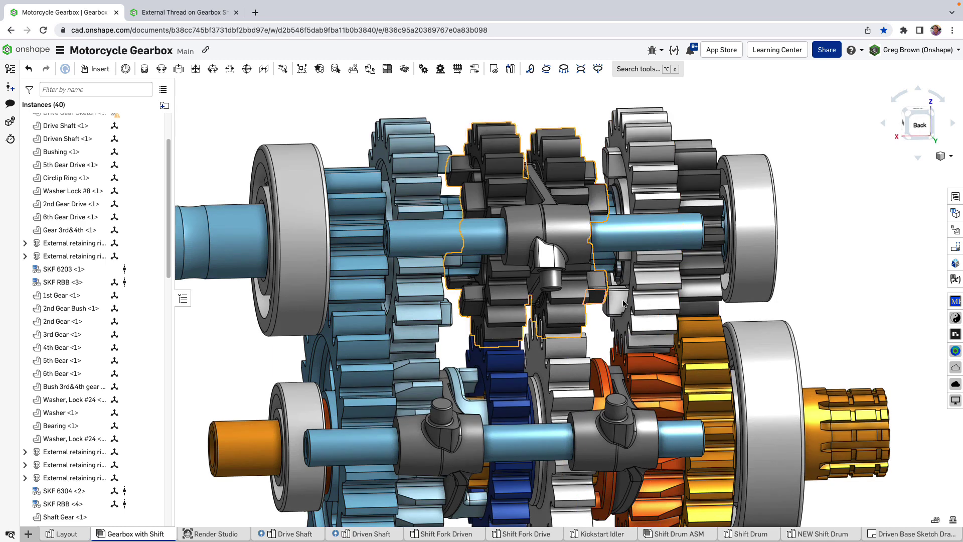
# Zoom out and snap the whole gearbox to a straight Back view
pyautogui.scroll(-2, 621, 287)
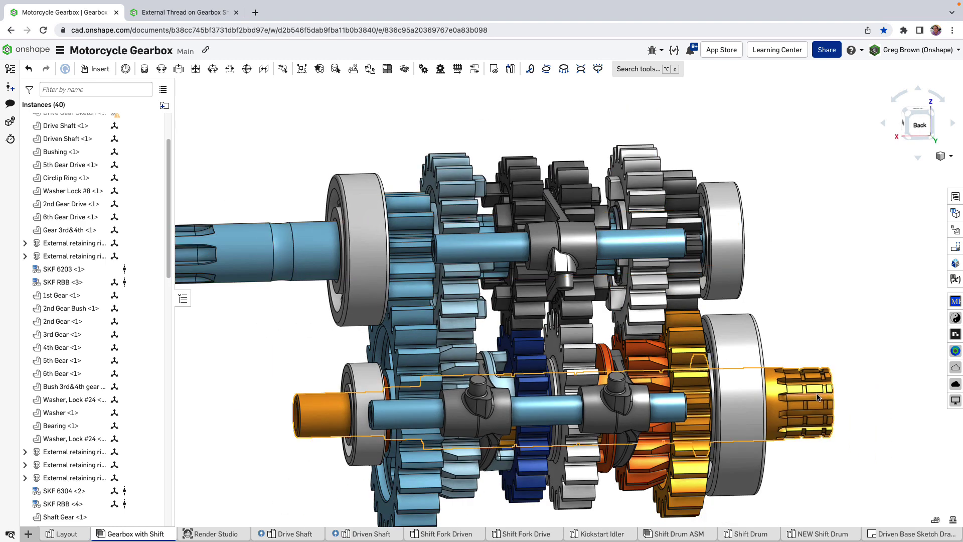
pyautogui.moveTo(618, 307); pyautogui.dragTo(605, 288, button='right')
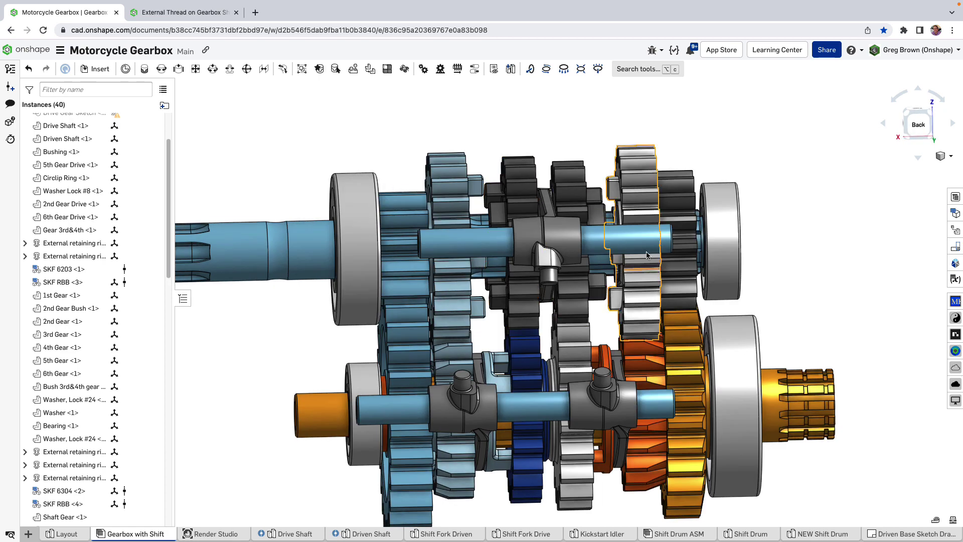
pyautogui.click(918, 124)
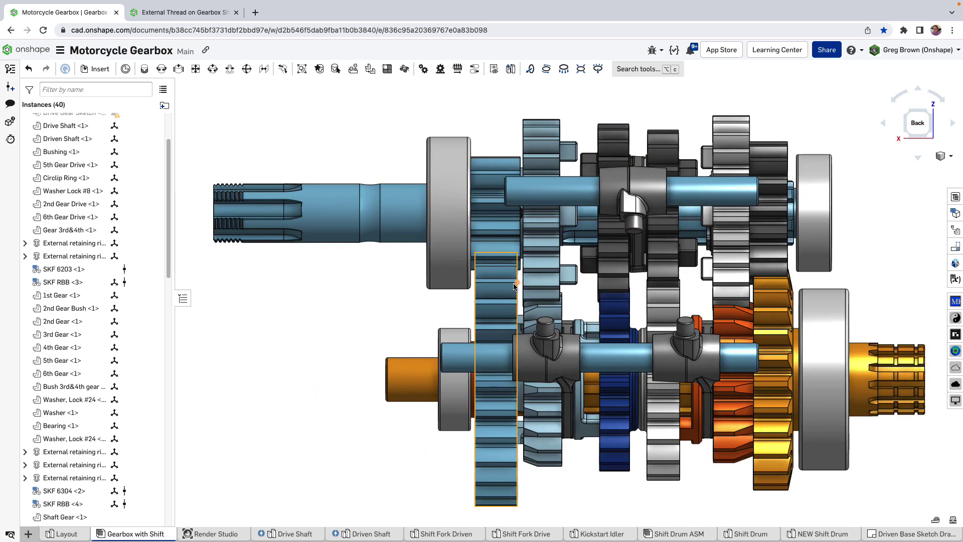
pyautogui.scroll(-1, 324, 328)
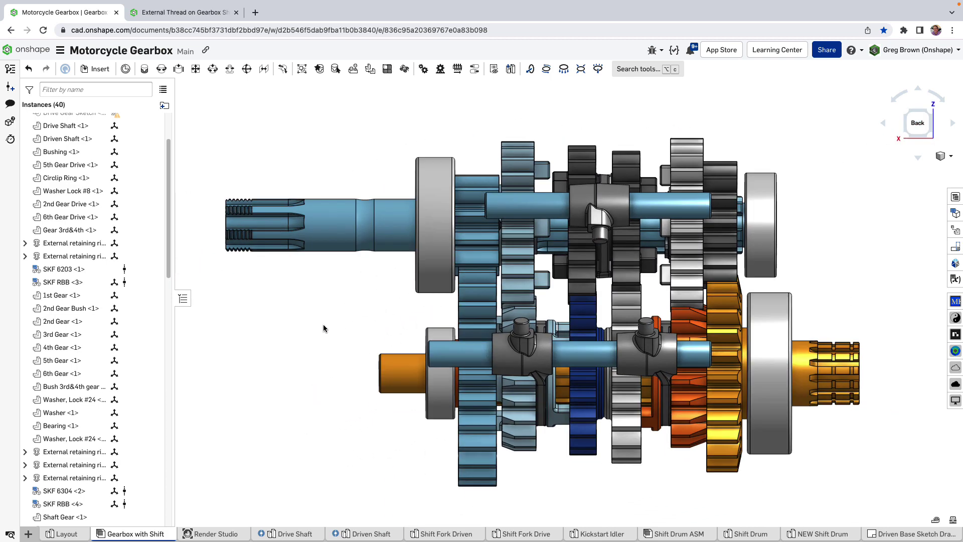
# Show the Named positions list (NEUTRAL, 1st–6th) and narrow the panel to widen the model
pyautogui.click(955, 253)
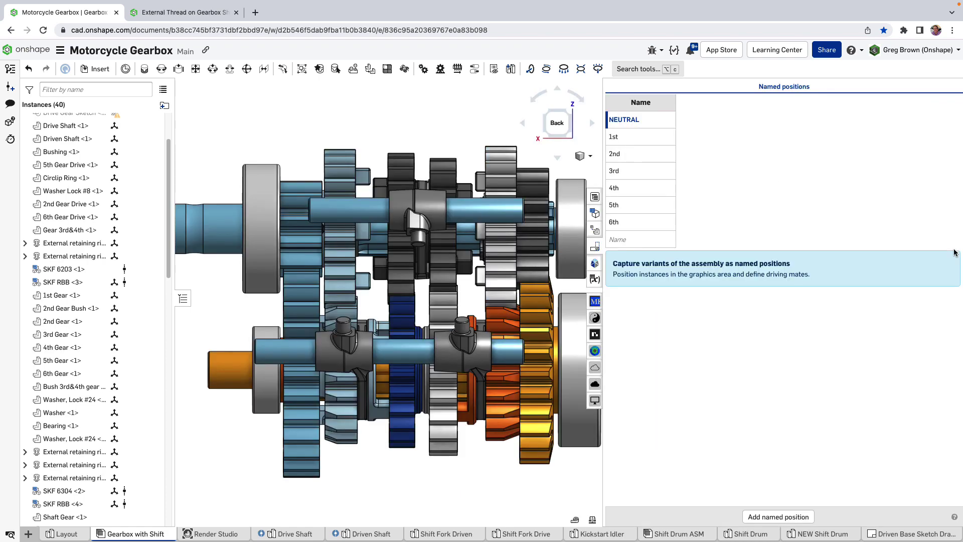
pyautogui.moveTo(602, 146); pyautogui.dragTo(829, 148)
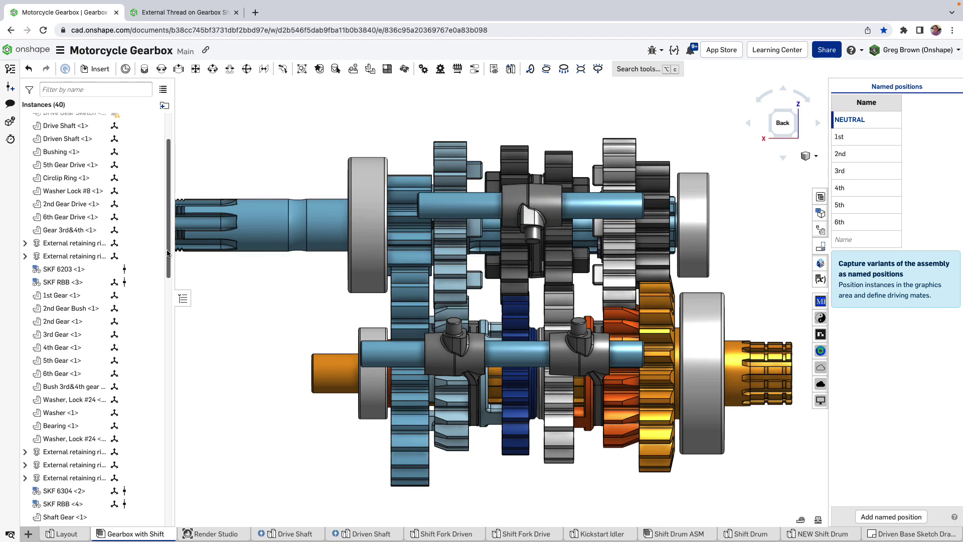
pyautogui.moveTo(169, 253); pyautogui.dragTo(172, 395)
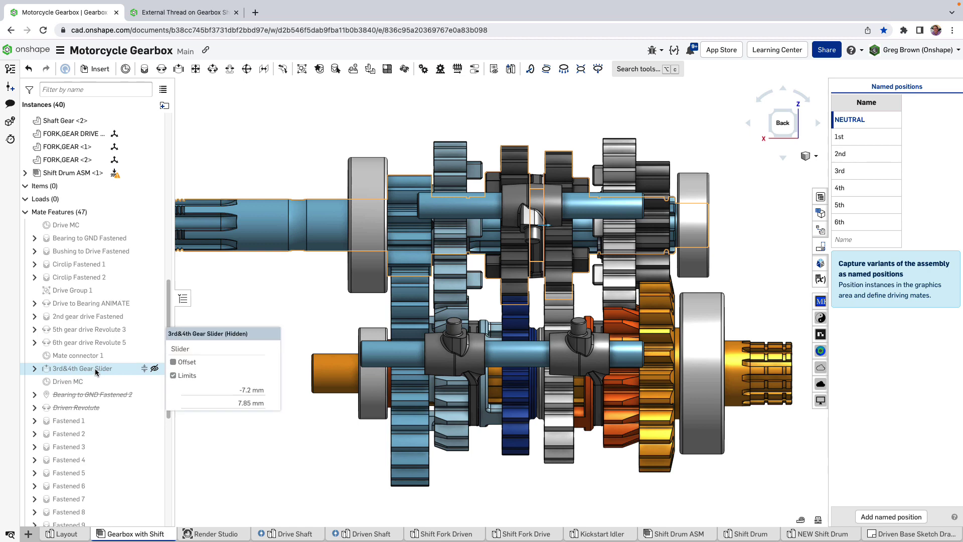
pyautogui.moveTo(167, 304); pyautogui.dragTo(157, 115)
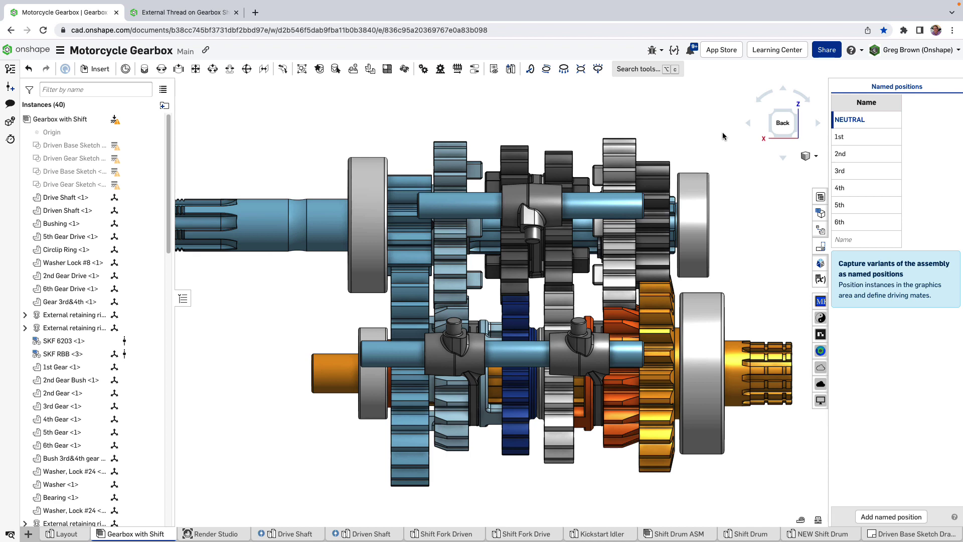
# Apply the 1st gear named position, then reapply NEUTRAL
pyautogui.rightClick(853, 139)
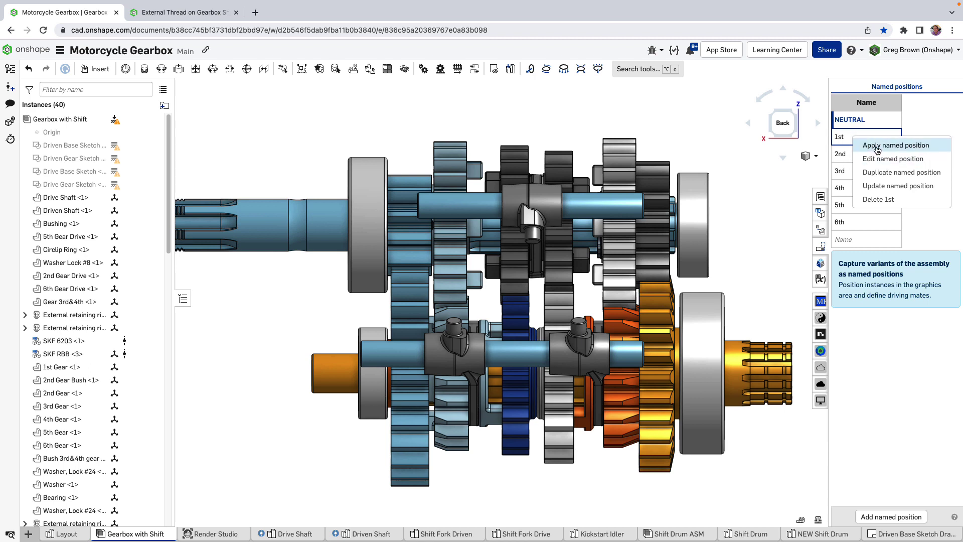
pyautogui.click(877, 146)
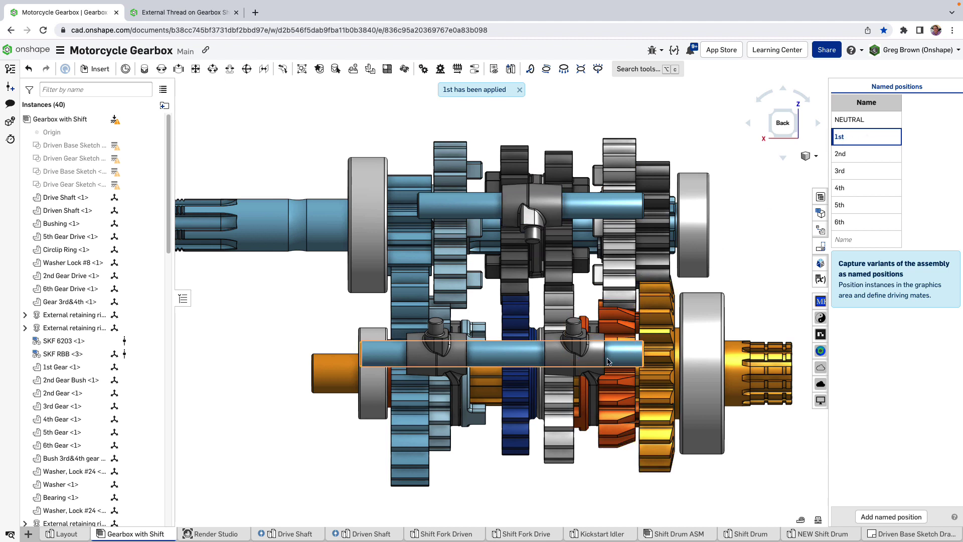
pyautogui.rightClick(858, 125)
pyautogui.click(876, 133)
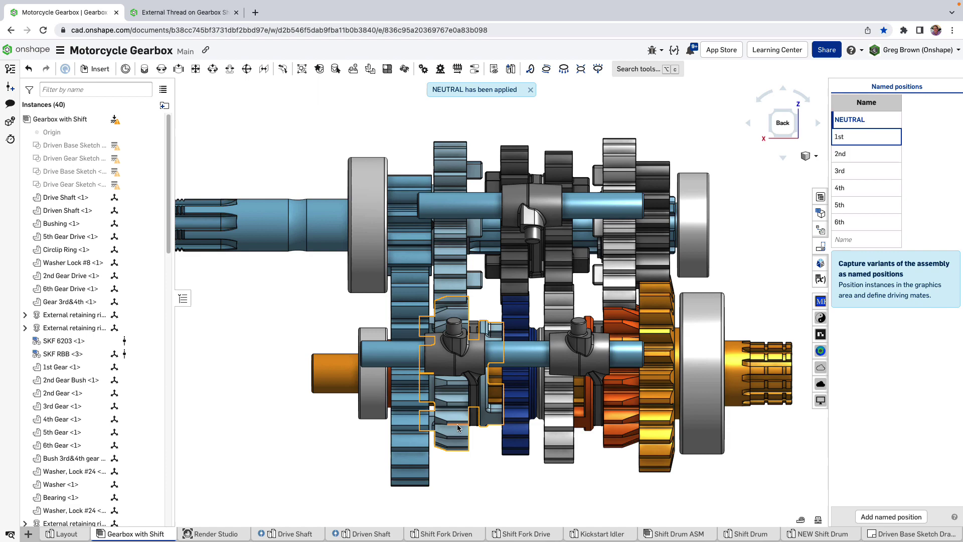
# Tilt and zoom out the assembly, then select the Drive Shaft plus the 1st Gear
pyautogui.moveTo(468, 406); pyautogui.dragTo(450, 403, button='right')
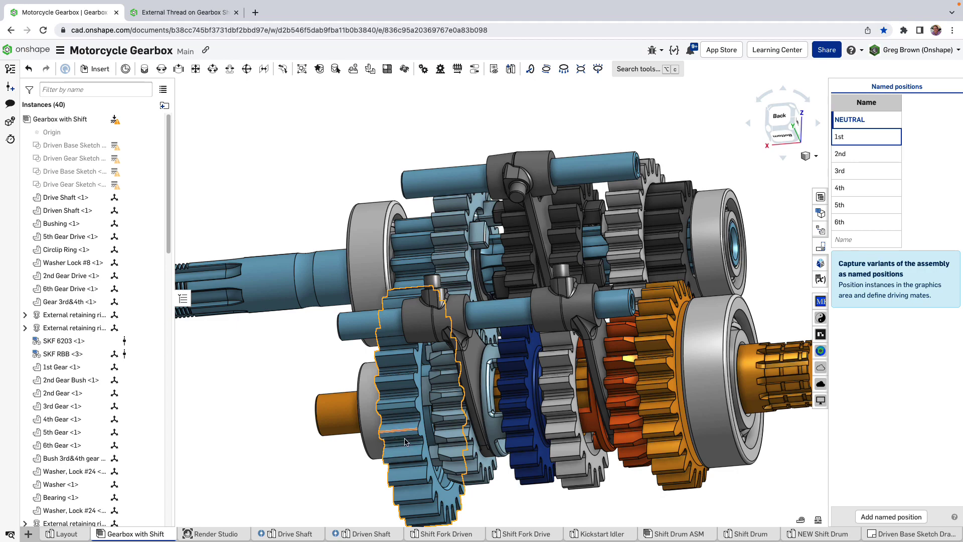
pyautogui.moveTo(407, 441); pyautogui.dragTo(408, 434, button='right')
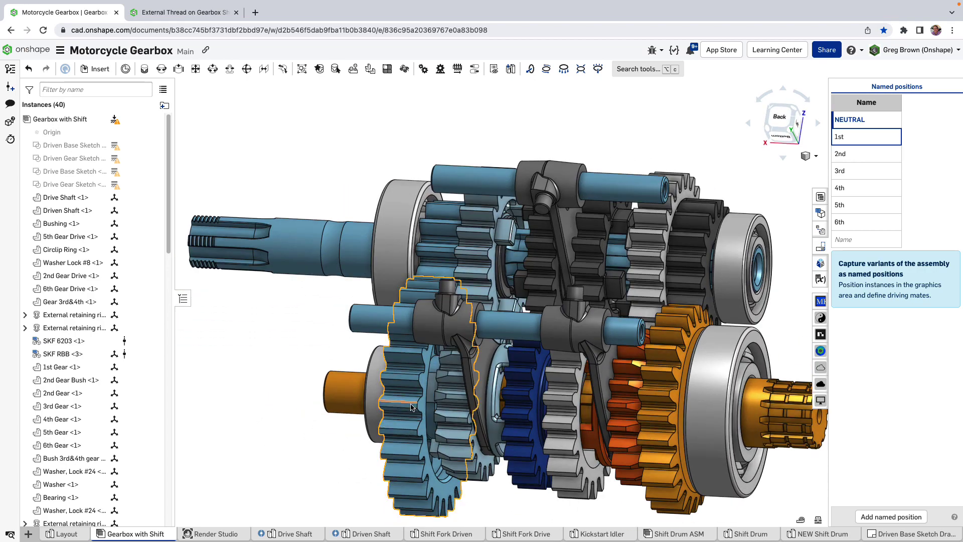
pyautogui.press('Up')
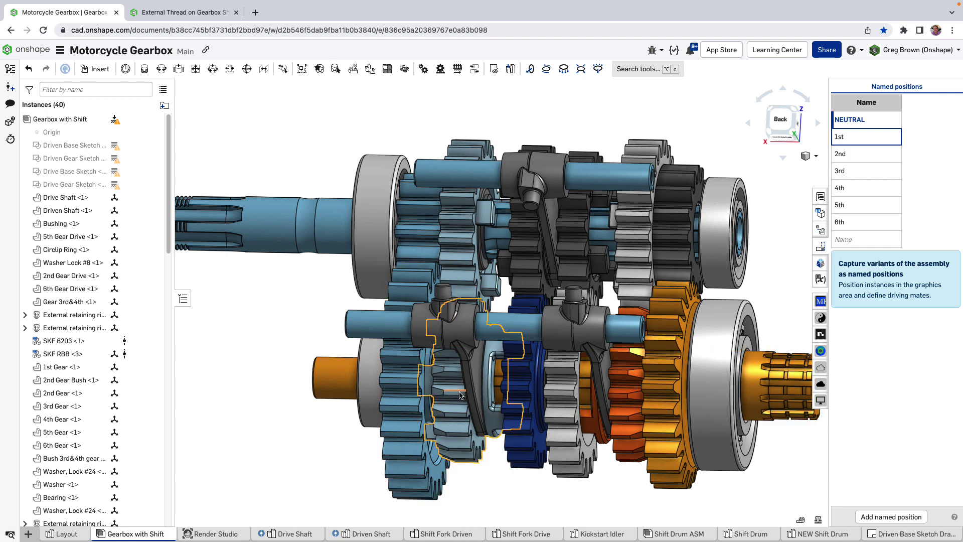
pyautogui.scroll(-3, 460, 394)
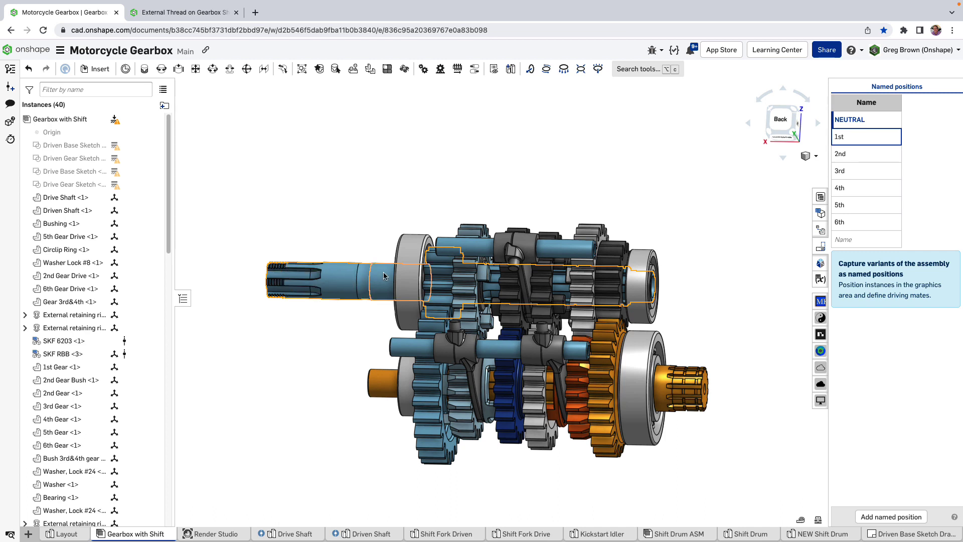
pyautogui.click(434, 300)
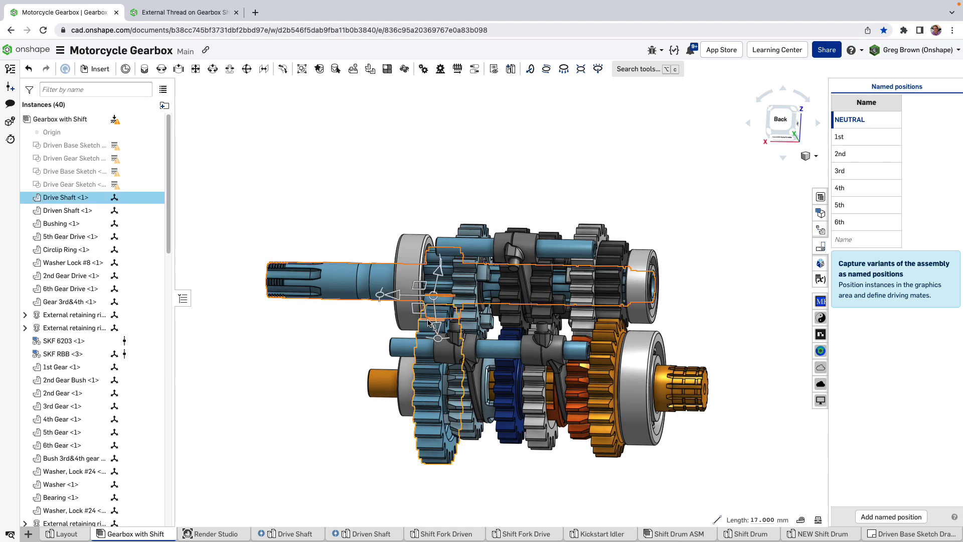
pyautogui.click(418, 419)
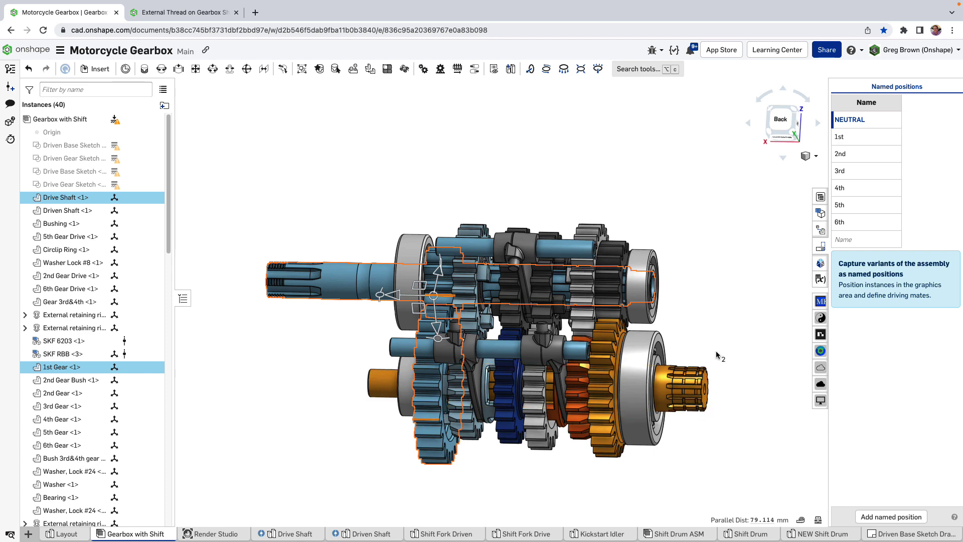
# Clear the selection, face the back of the gearbox, and apply the 2nd gear position
pyautogui.moveTo(731, 315)
pyautogui.mouseDown(button='right')
pyautogui.moveTo(757, 301)
pyautogui.moveTo(737, 317)
pyautogui.moveTo(730, 306)
pyautogui.mouseUp(button='right')
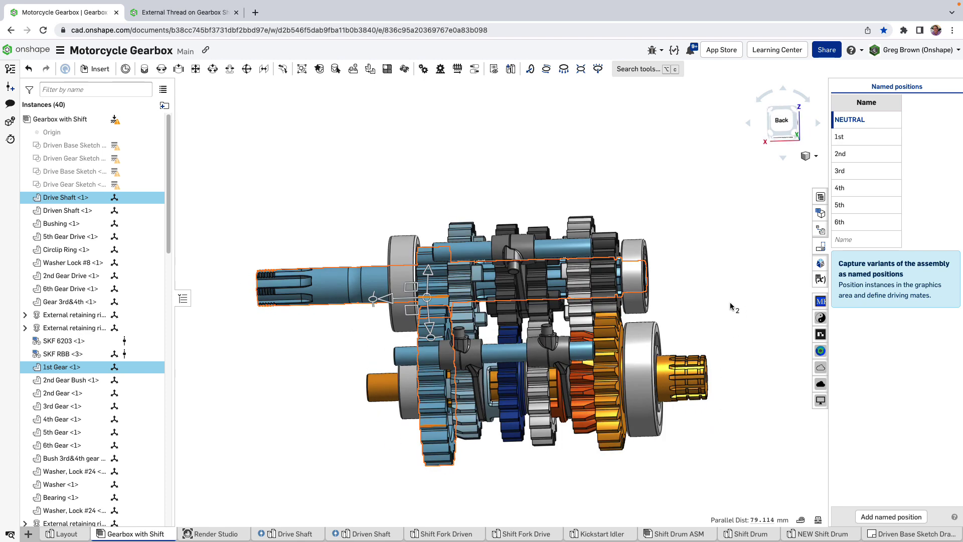
pyautogui.click(731, 306)
pyautogui.click(782, 121)
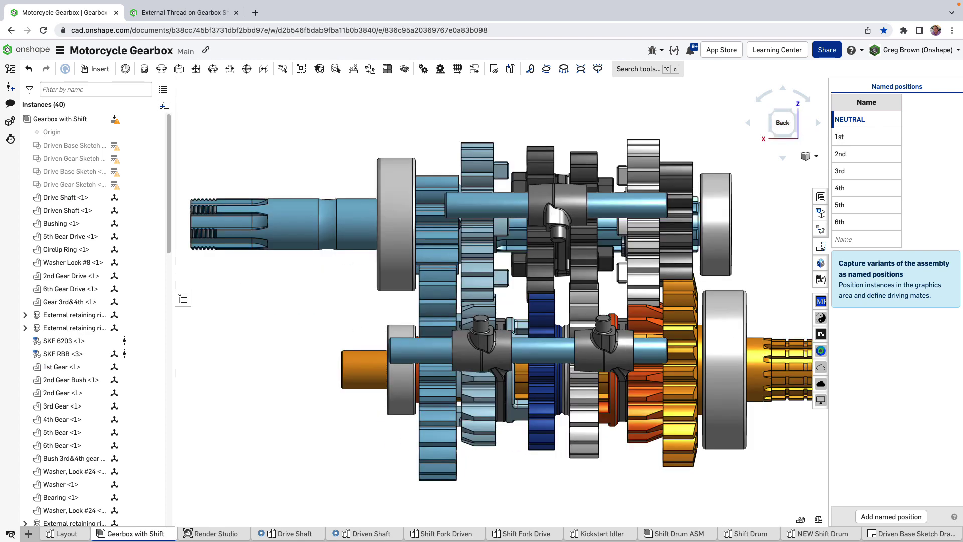
pyautogui.click(853, 154)
pyautogui.rightClick(858, 154)
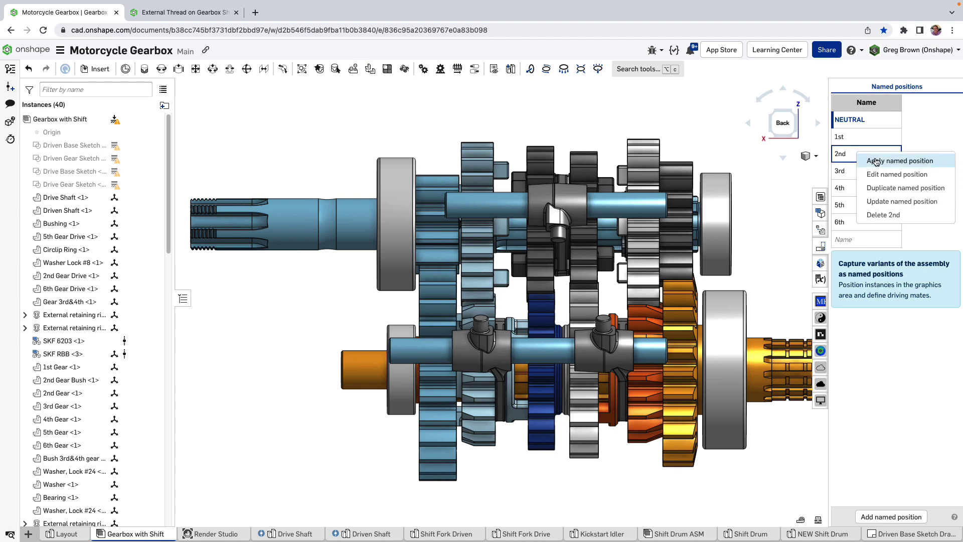
pyautogui.click(877, 160)
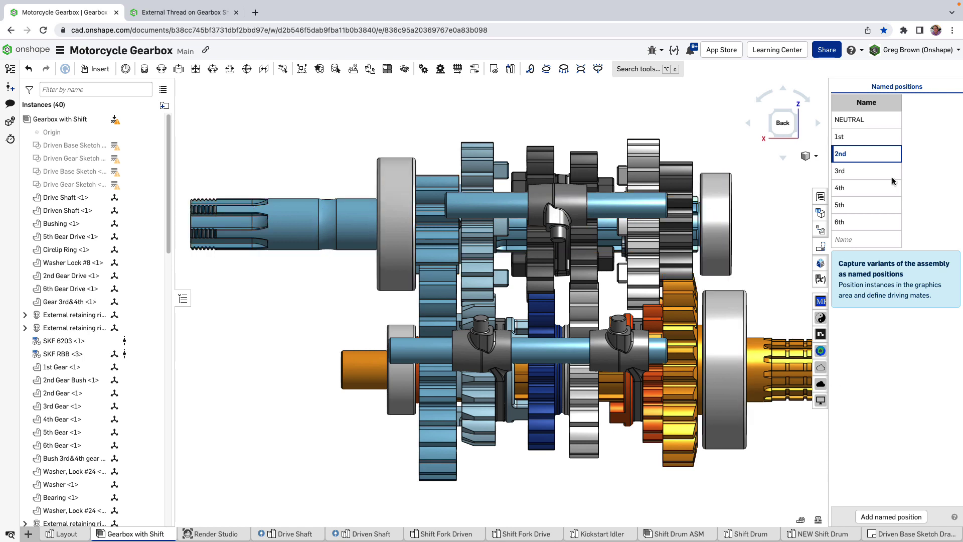
# Apply the 3rd, 4th, 5th and 6th gear positions in turn, ending in 6th
pyautogui.rightClick(858, 172)
pyautogui.click(883, 179)
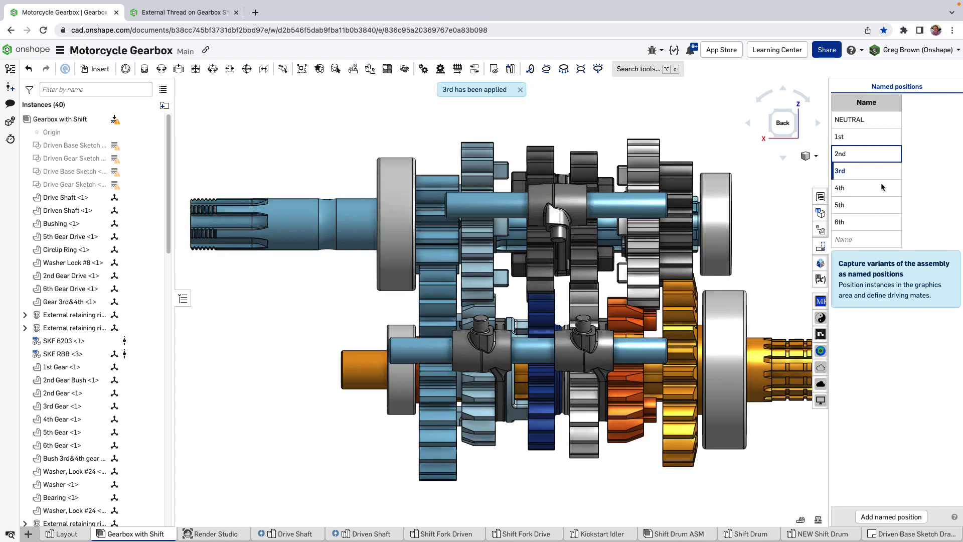
pyautogui.rightClick(877, 192)
pyautogui.click(889, 201)
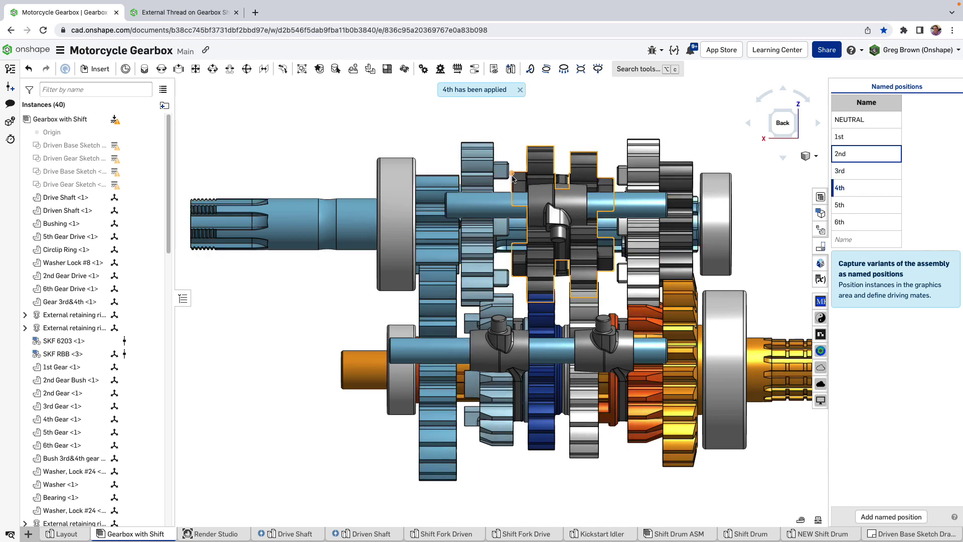
pyautogui.rightClick(858, 203)
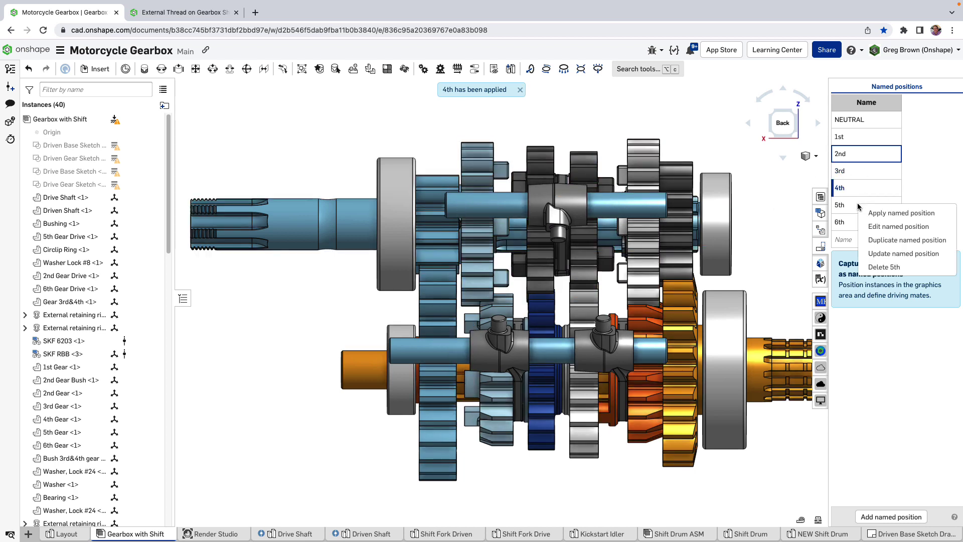
pyautogui.click(882, 213)
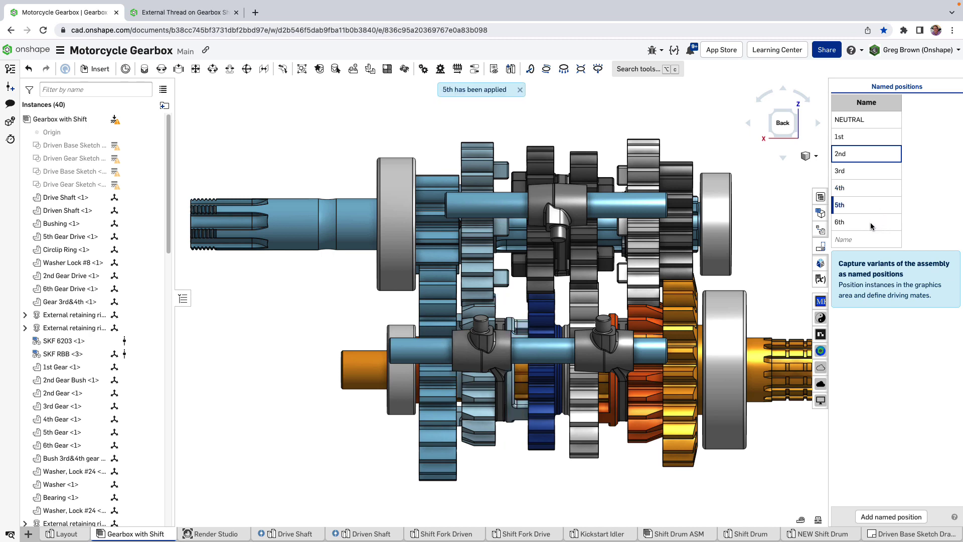
pyautogui.rightClick(872, 227)
pyautogui.click(883, 231)
# Orbit to a front isometric view, square to Front, and zoom onto the splined shaft end
pyautogui.moveTo(531, 235); pyautogui.dragTo(783, 299, button='right')
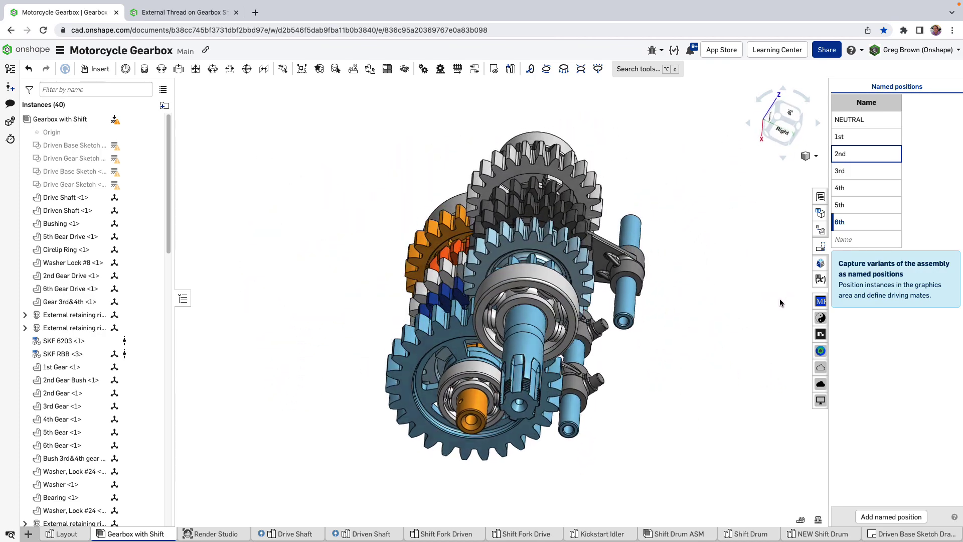
pyautogui.moveTo(617, 301); pyautogui.dragTo(461, 121, button='right')
pyautogui.scroll(3, 717, 361)
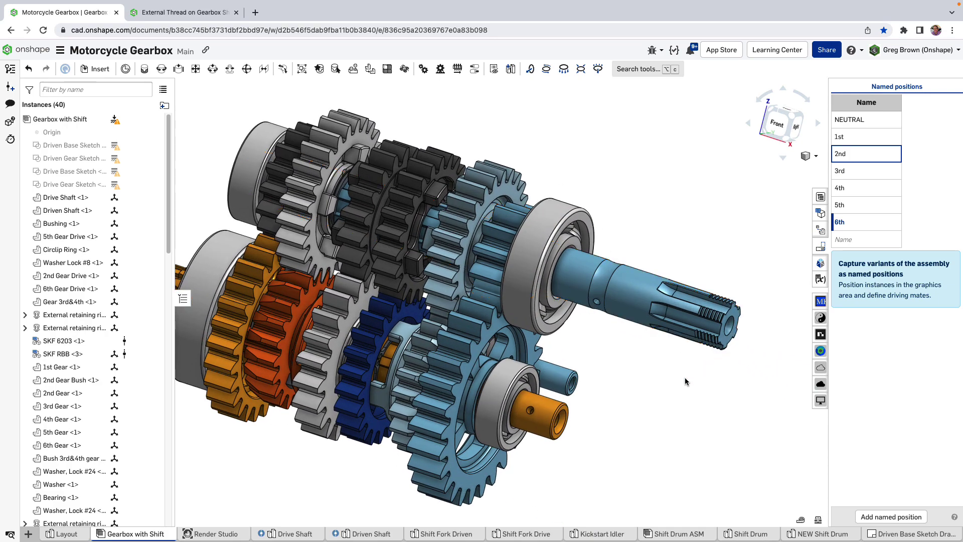
pyautogui.hotkey('shift', '1')
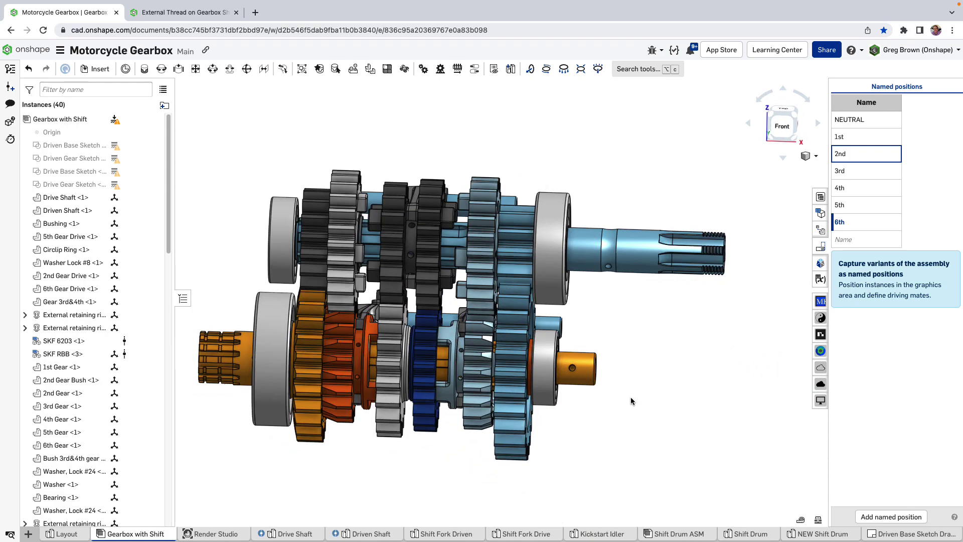
pyautogui.moveTo(633, 394); pyautogui.dragTo(718, 270, button='right')
pyautogui.scroll(5, 662, 313)
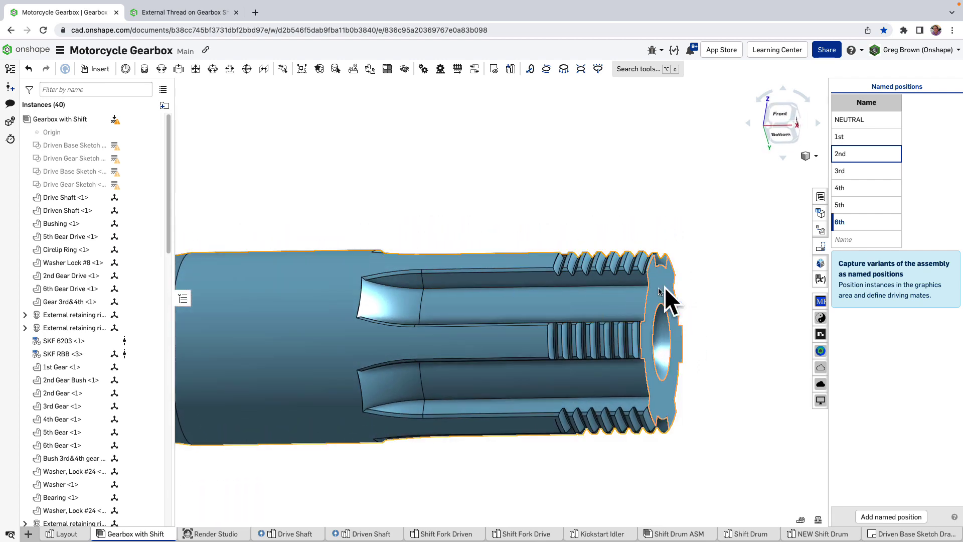
# Orbit around the splined shaft end and align the view normal to its flat face
pyautogui.moveTo(664, 287); pyautogui.dragTo(632, 297, button='right')
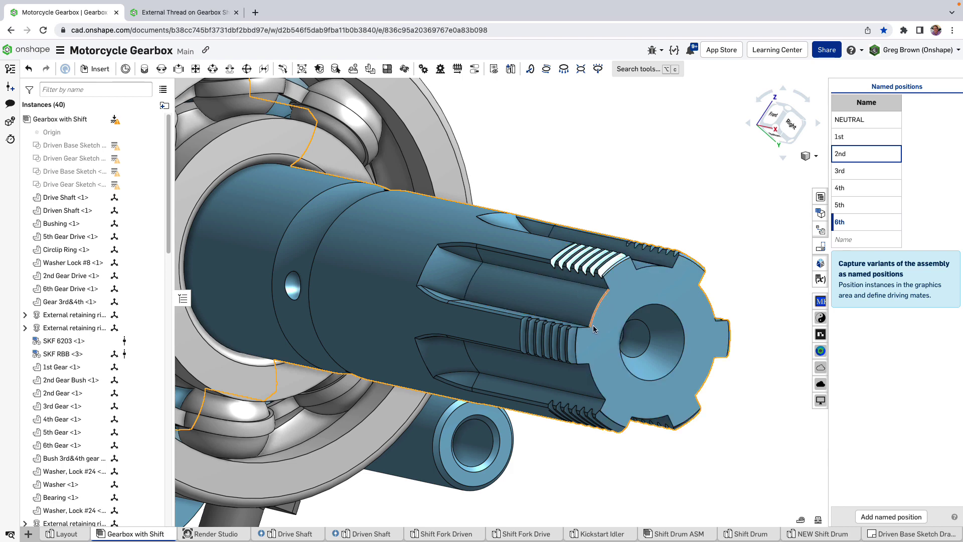
pyautogui.scroll(-3, 587, 311)
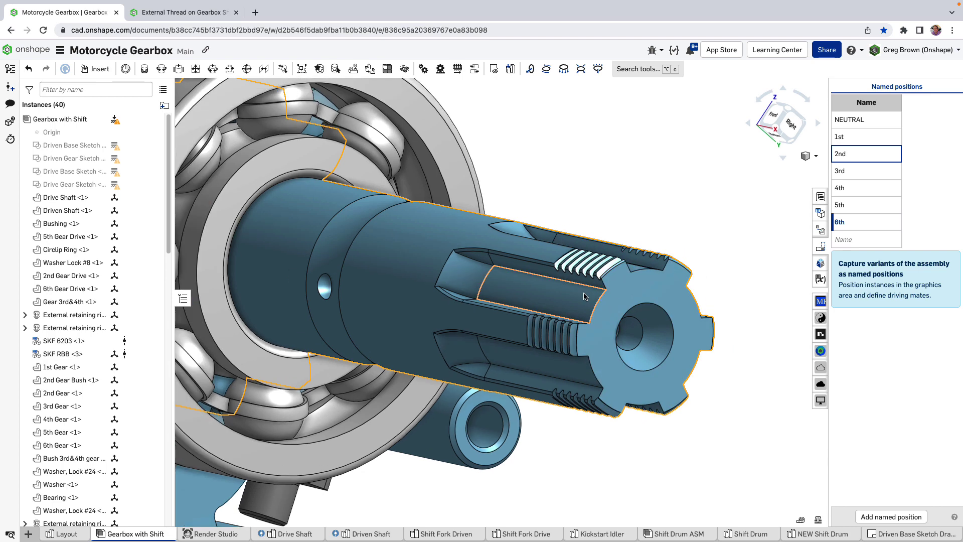
pyautogui.press('n')
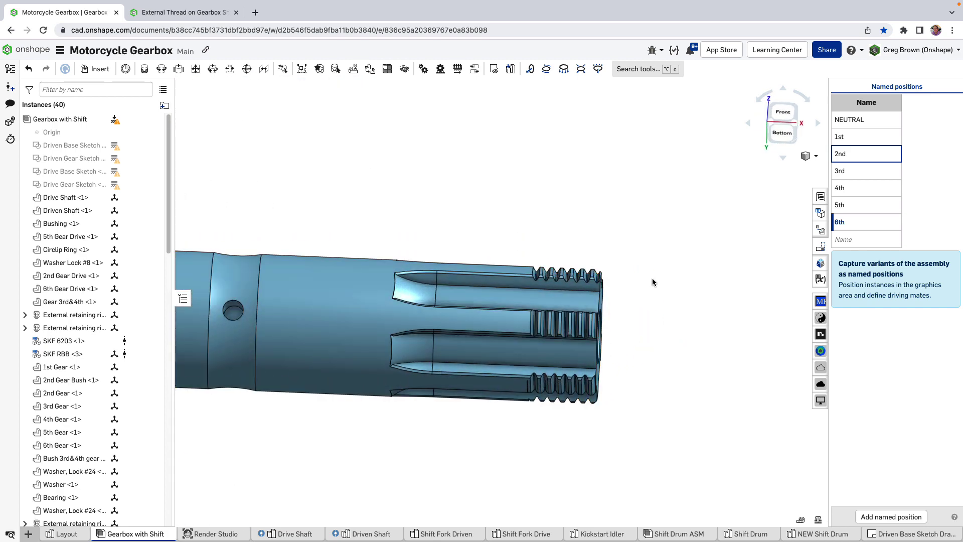
pyautogui.moveTo(655, 283); pyautogui.dragTo(650, 302, button='right')
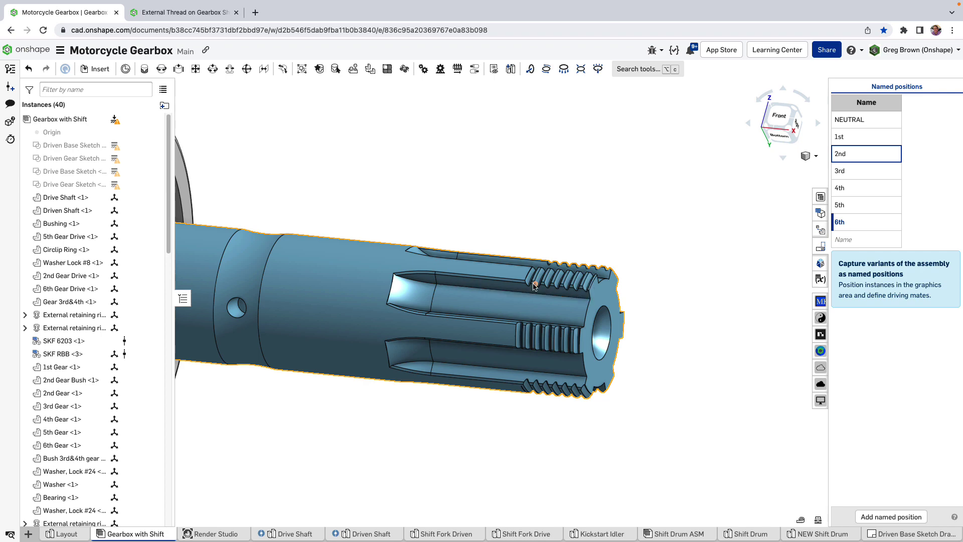
pyautogui.moveTo(535, 286); pyautogui.dragTo(550, 258, button='right')
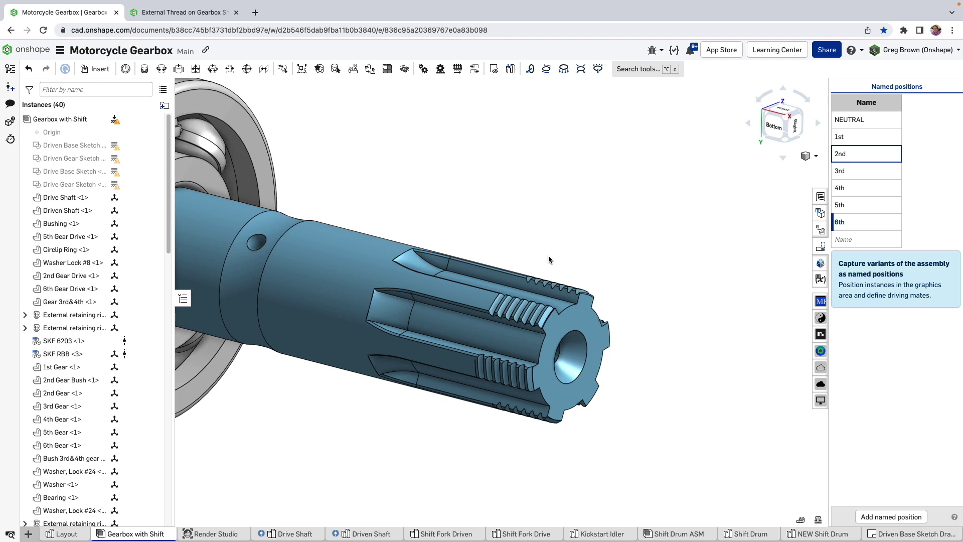
# View the shaft end from the Bottom, then switch to the External Thread on Gearbox Shaft document
pyautogui.hotkey('shift', '6')
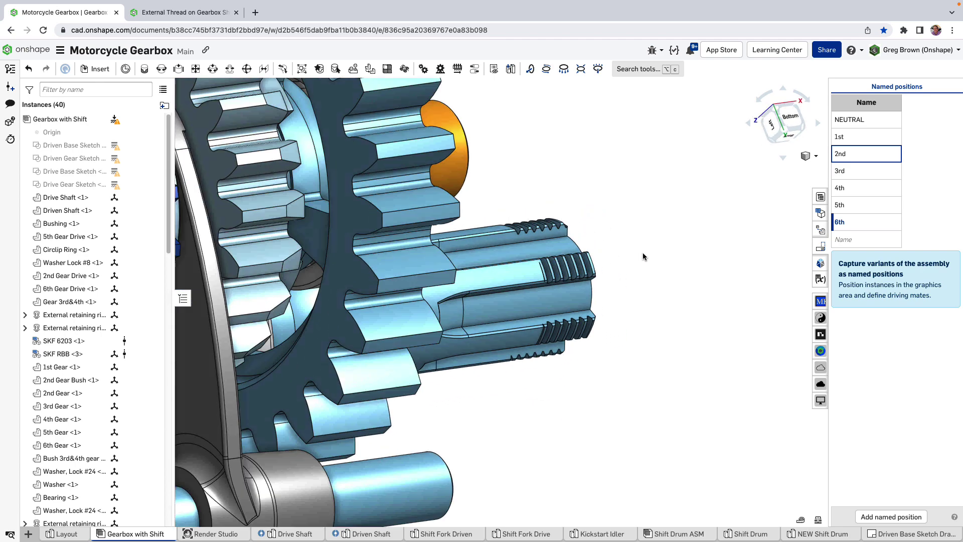
pyautogui.moveTo(614, 257); pyautogui.dragTo(600, 269, button='right')
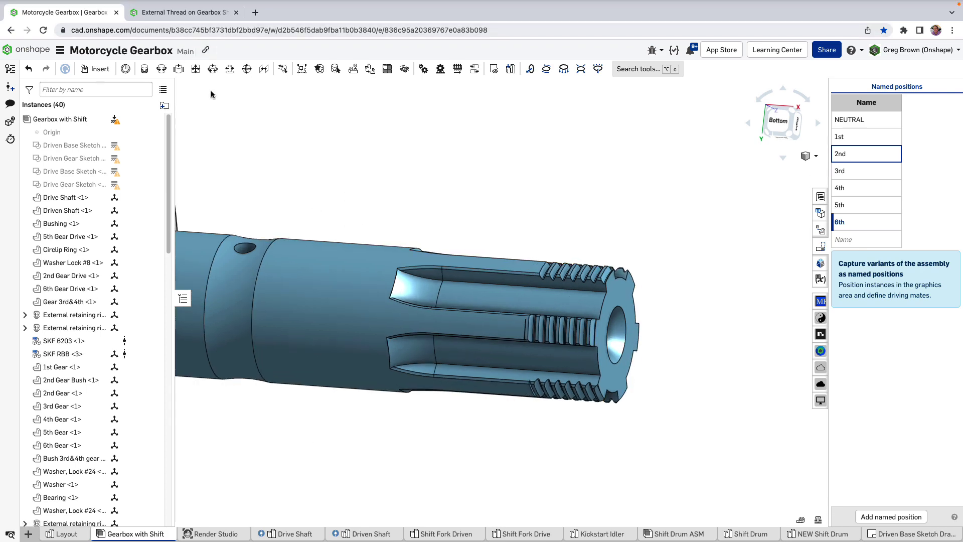
pyautogui.click(185, 14)
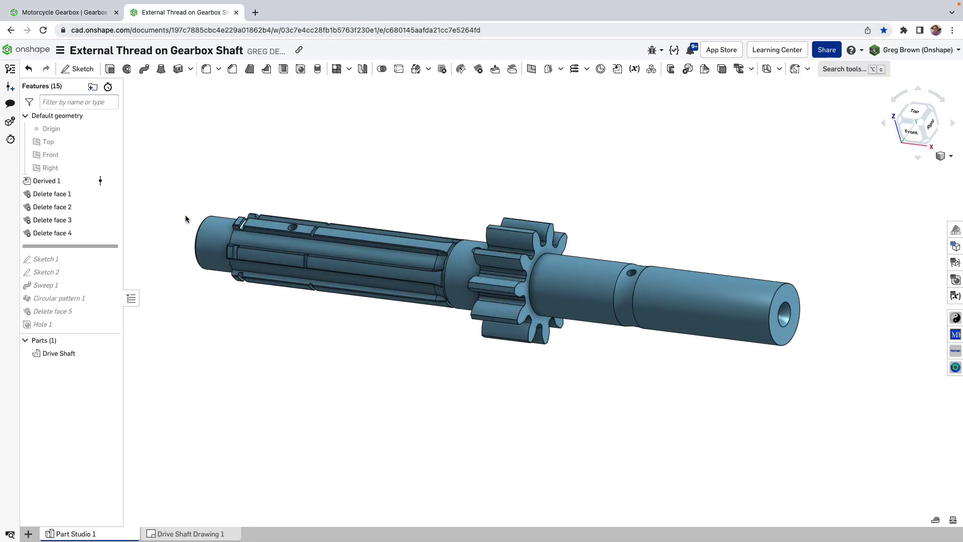
# Apply a Section view through the Drive Shaft's cylindrical face to reveal its hollow bore
pyautogui.click(59, 181)
pyautogui.press('Escape')
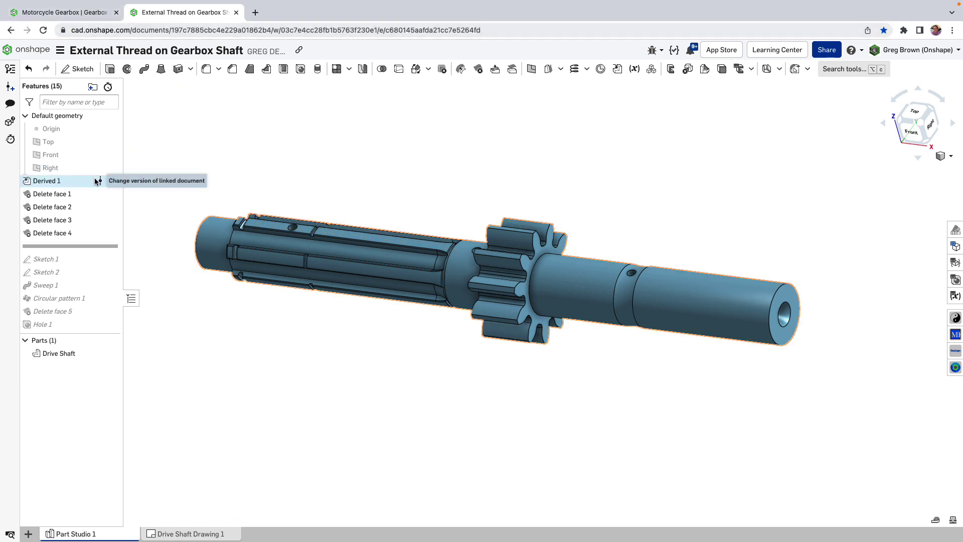
pyautogui.moveTo(361, 166)
pyautogui.mouseDown(button='right')
pyautogui.moveTo(420, 161)
pyautogui.moveTo(363, 172)
pyautogui.mouseUp(button='right')
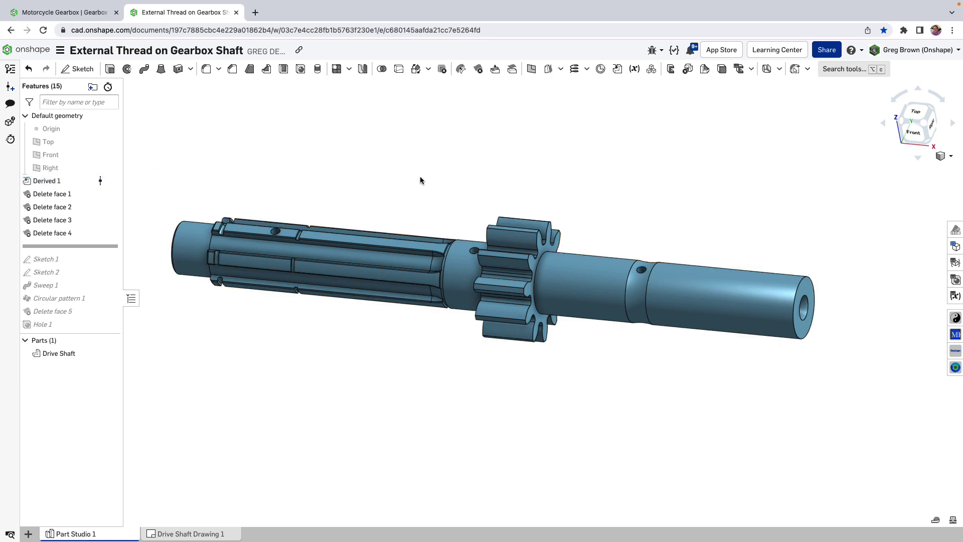
pyautogui.moveTo(420, 176)
pyautogui.mouseDown(button='right')
pyautogui.moveTo(415, 215)
pyautogui.moveTo(439, 154)
pyautogui.moveTo(420, 194)
pyautogui.moveTo(400, 201)
pyautogui.moveTo(471, 183)
pyautogui.moveTo(414, 186)
pyautogui.mouseUp(button='right')
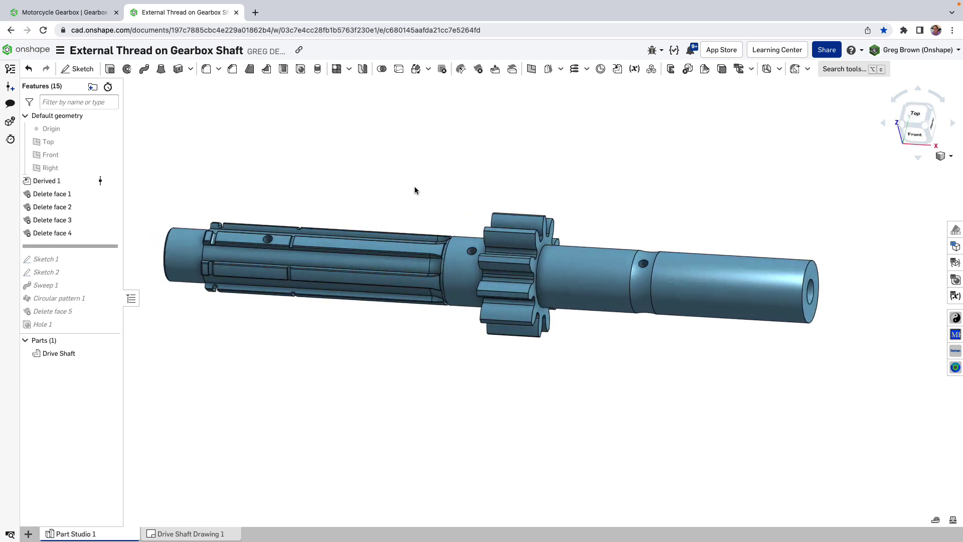
pyautogui.click(569, 279)
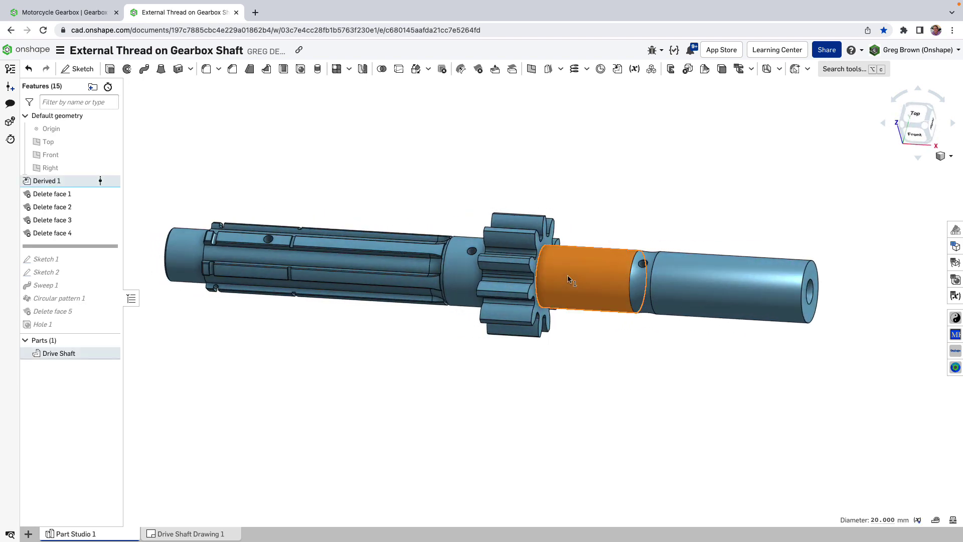
pyautogui.rightClick(569, 279)
pyautogui.click(577, 362)
pyautogui.moveTo(576, 361); pyautogui.dragTo(588, 408, button='right')
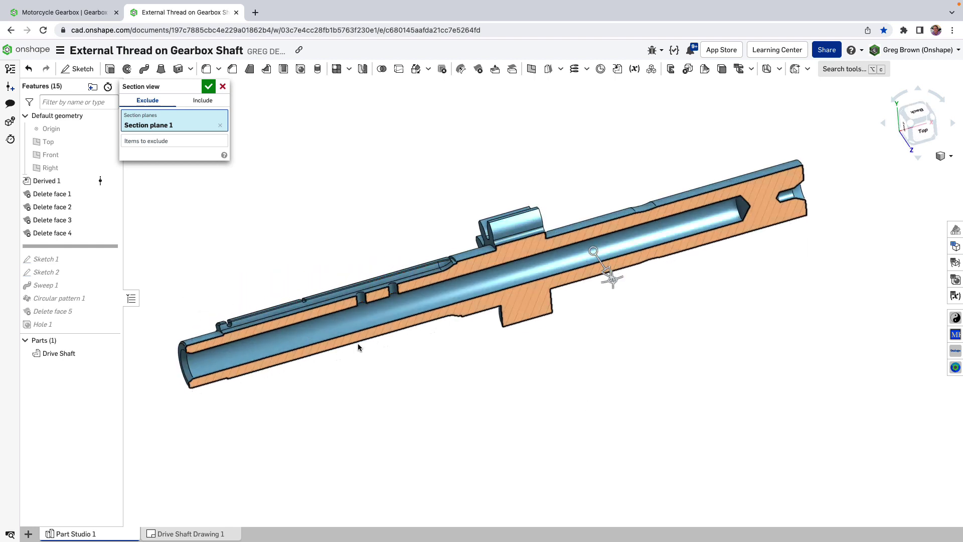
# Remove the section cut and briefly show curvature combs on the 20 mm cylindrical face
pyautogui.hotkey('shift', '5')
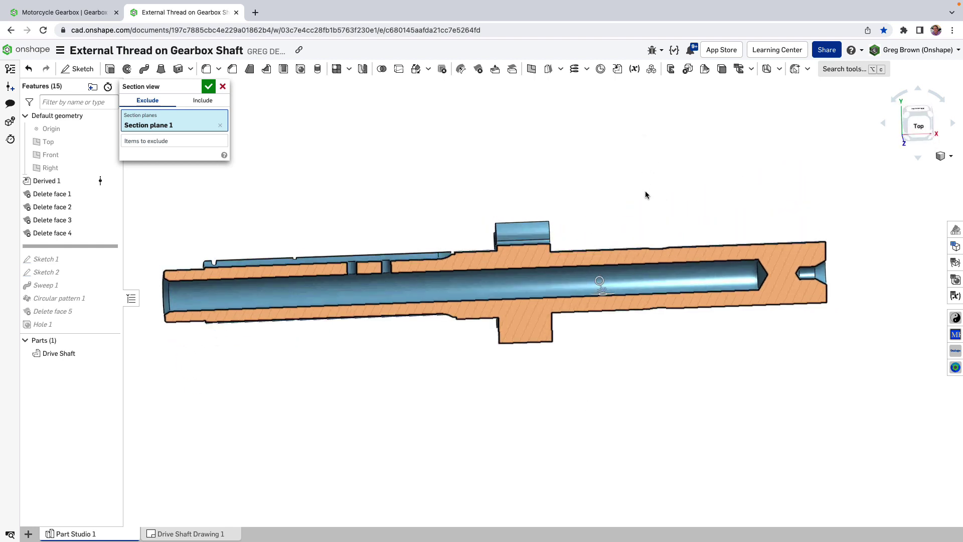
pyautogui.press('Escape')
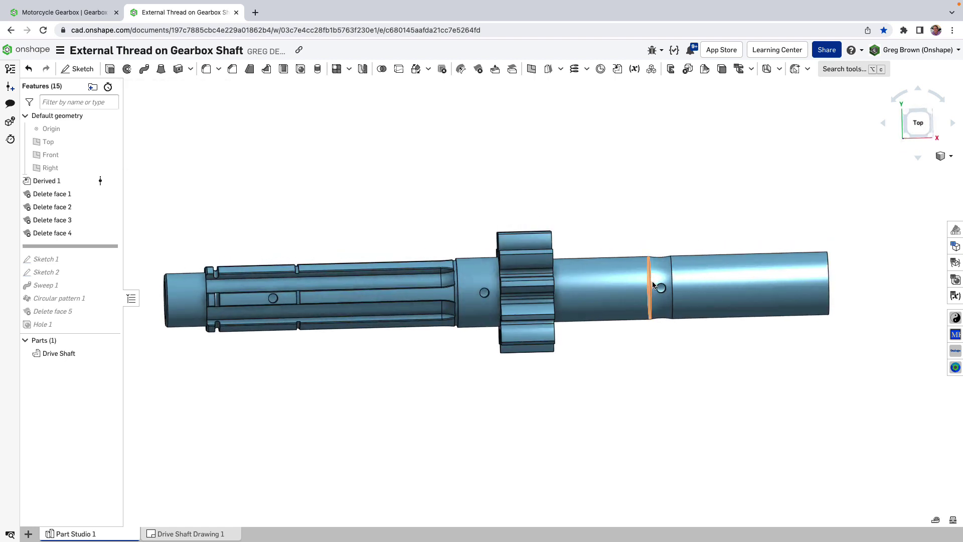
pyautogui.click(625, 312)
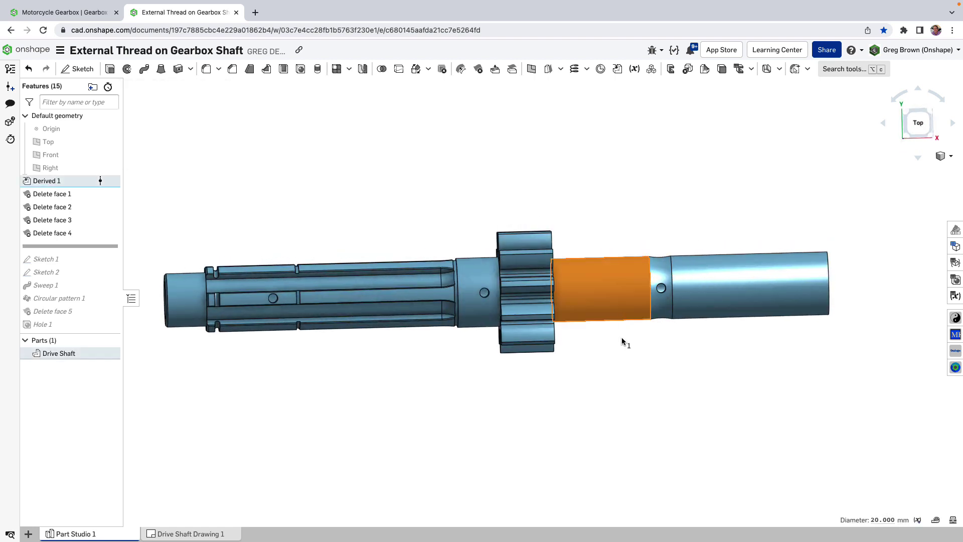
pyautogui.hotkey('shift', 'c')
pyautogui.click(613, 336)
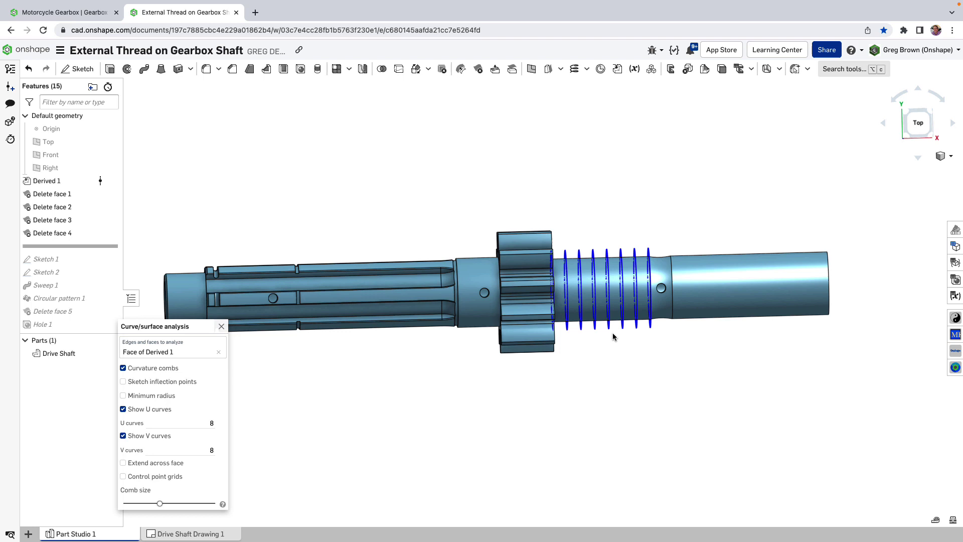
pyautogui.click(221, 326)
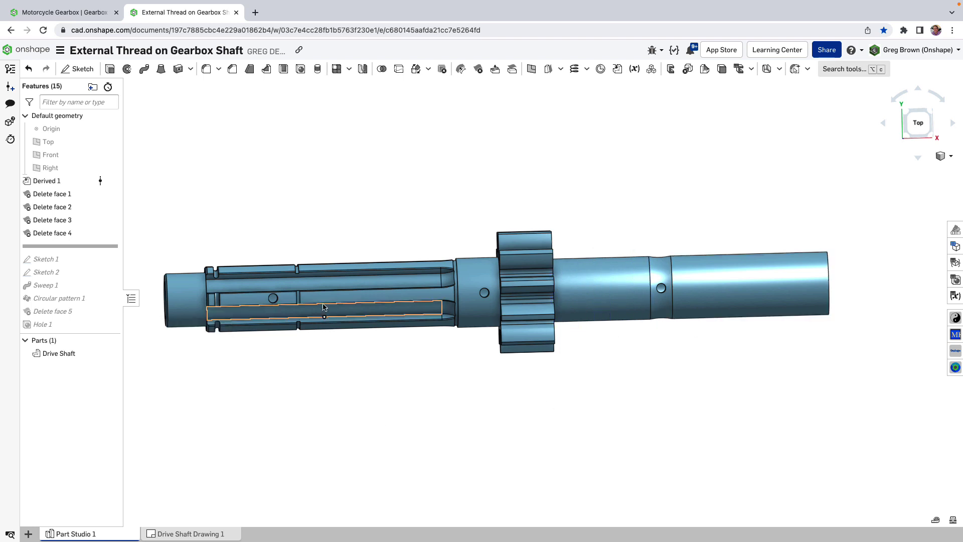
# Section the shaft lengthwise again with the section plane rotated 90 degrees
pyautogui.click(621, 276)
pyautogui.rightClick(621, 276)
pyautogui.click(612, 351)
pyautogui.moveTo(612, 354)
pyautogui.mouseDown(button='right')
pyautogui.moveTo(629, 388)
pyautogui.moveTo(617, 294)
pyautogui.mouseUp(button='right')
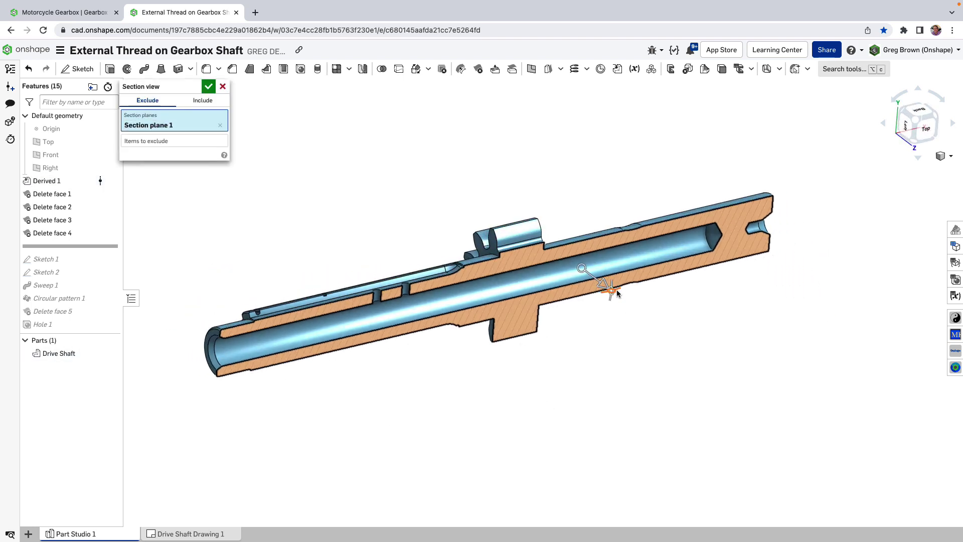
pyautogui.moveTo(615, 286); pyautogui.dragTo(593, 240)
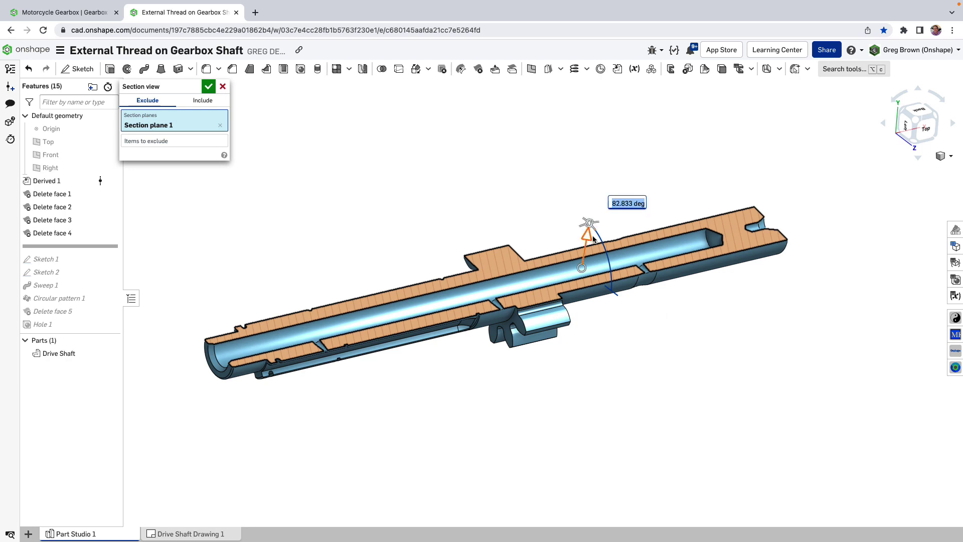
pyautogui.press('Return')
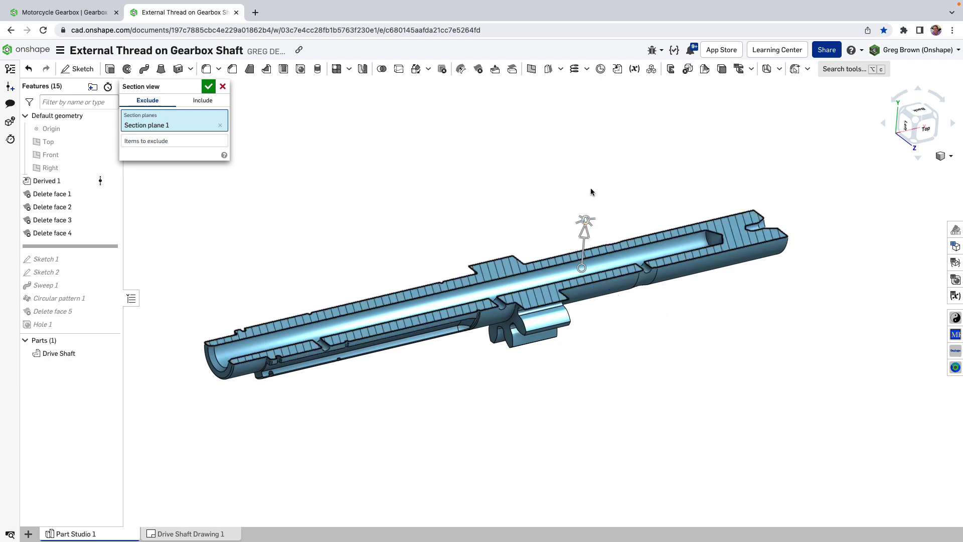
pyautogui.moveTo(591, 189)
pyautogui.mouseDown(button='right')
pyautogui.moveTo(580, 216)
pyautogui.moveTo(577, 197)
pyautogui.mouseUp(button='right')
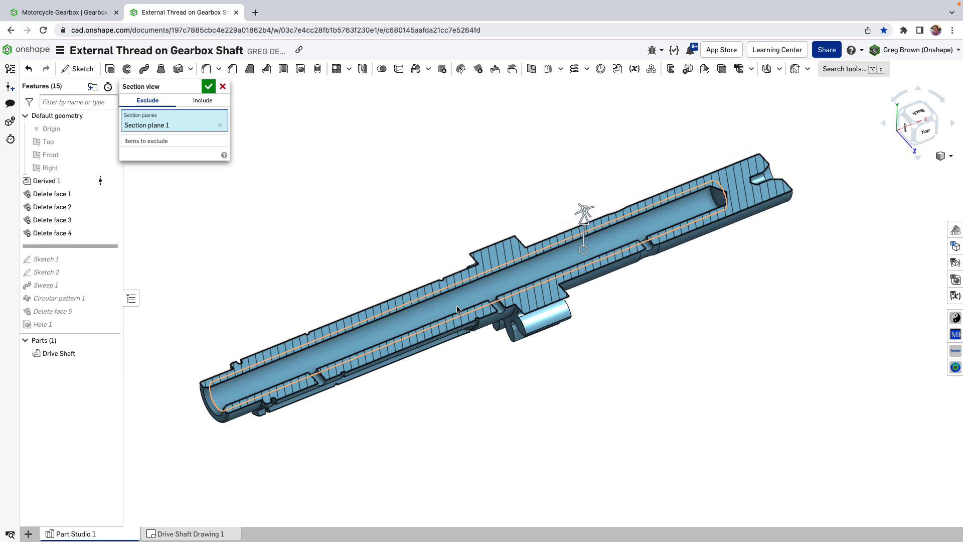
pyautogui.moveTo(489, 317)
pyautogui.mouseDown(button='right')
pyautogui.moveTo(461, 286)
pyautogui.moveTo(496, 294)
pyautogui.moveTo(490, 316)
pyautogui.mouseUp(button='right')
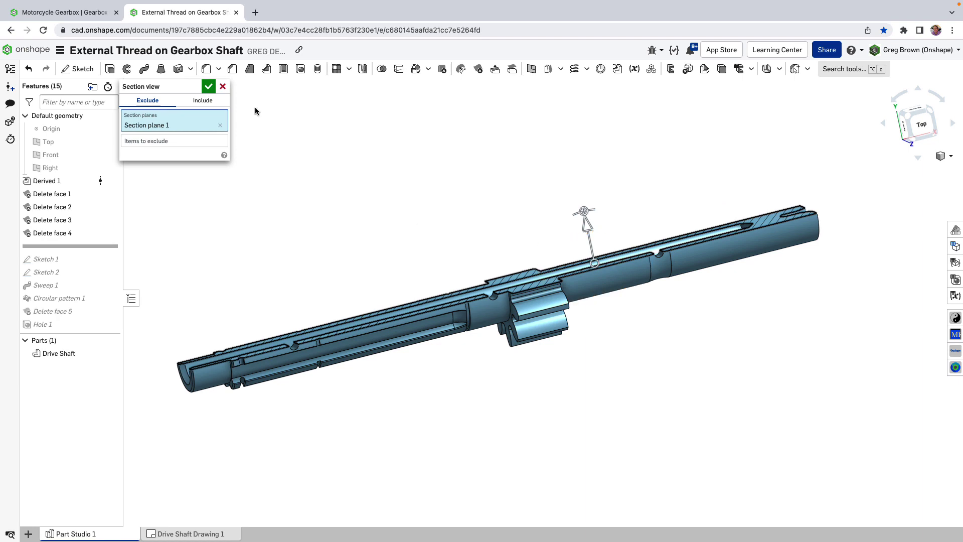
# Restore the full shaft view and start a new External thread feature
pyautogui.click(222, 88)
pyautogui.moveTo(424, 148); pyautogui.dragTo(385, 135, button='right')
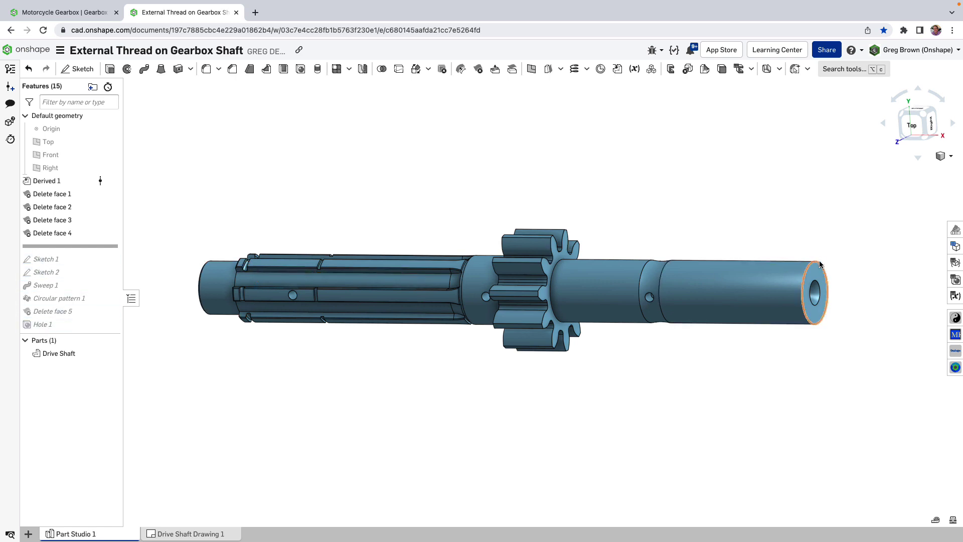
pyautogui.scroll(-2, 866, 261)
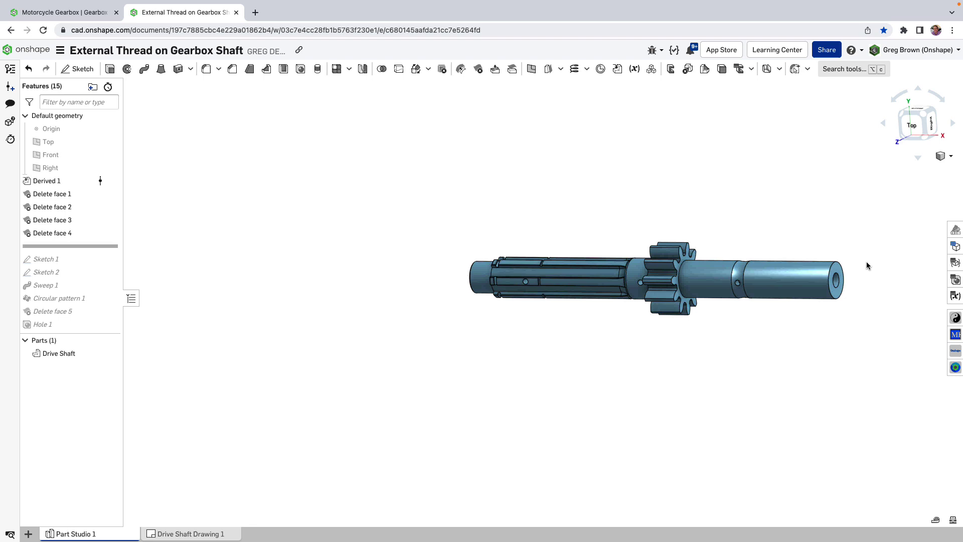
pyautogui.scroll(5, 868, 261)
pyautogui.scroll(-4, 593, 229)
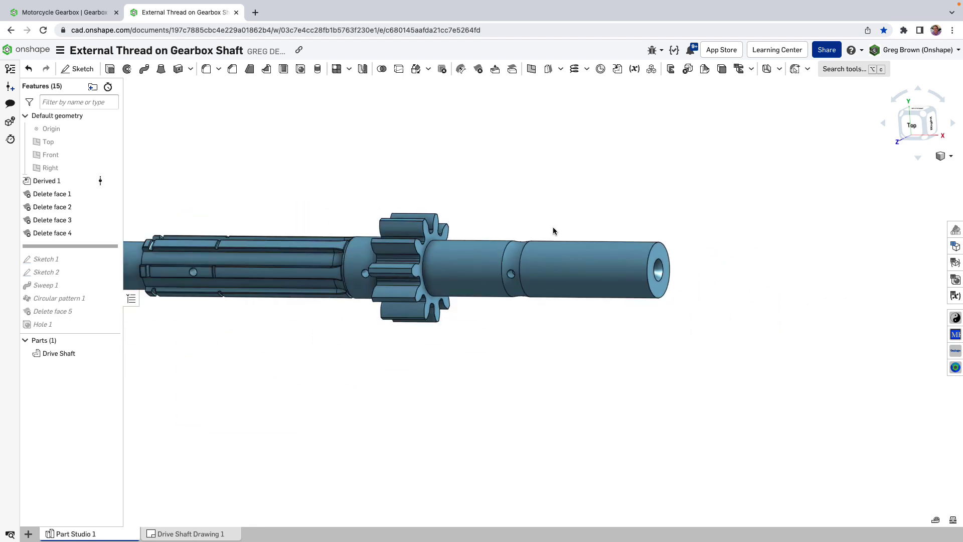
pyautogui.scroll(2, 577, 228)
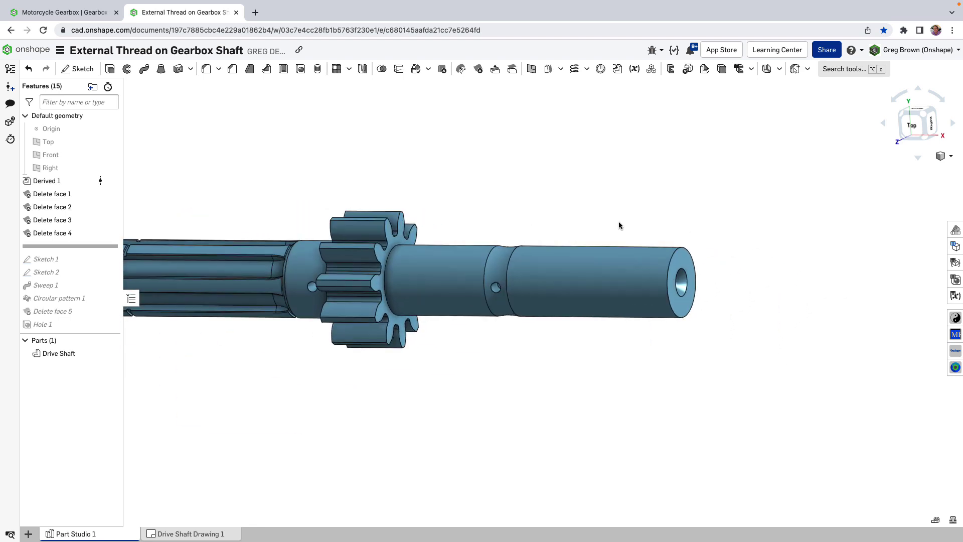
pyautogui.click(322, 72)
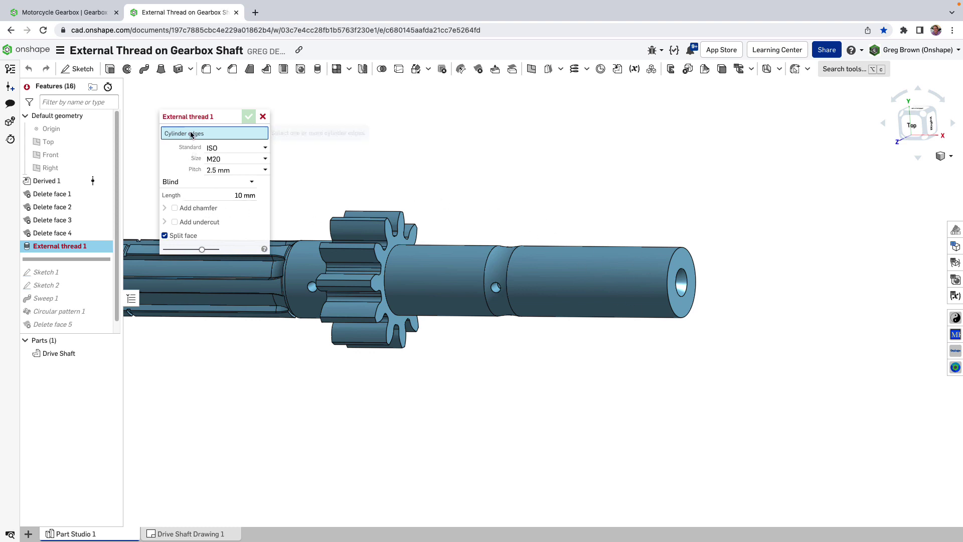
# Pick the shaft's end edge and set the thread to ISO standard with 2.5 mm pitch
pyautogui.click(676, 254)
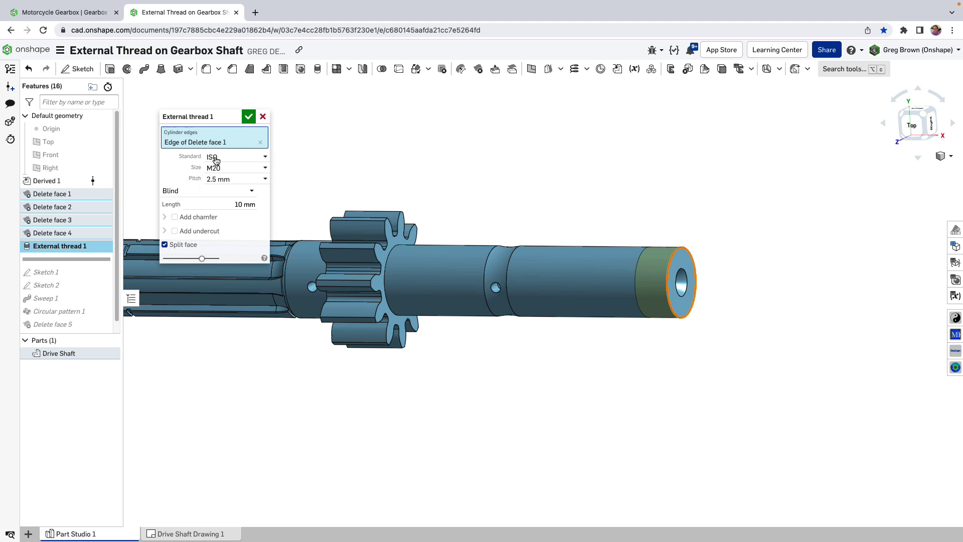
pyautogui.click(261, 155)
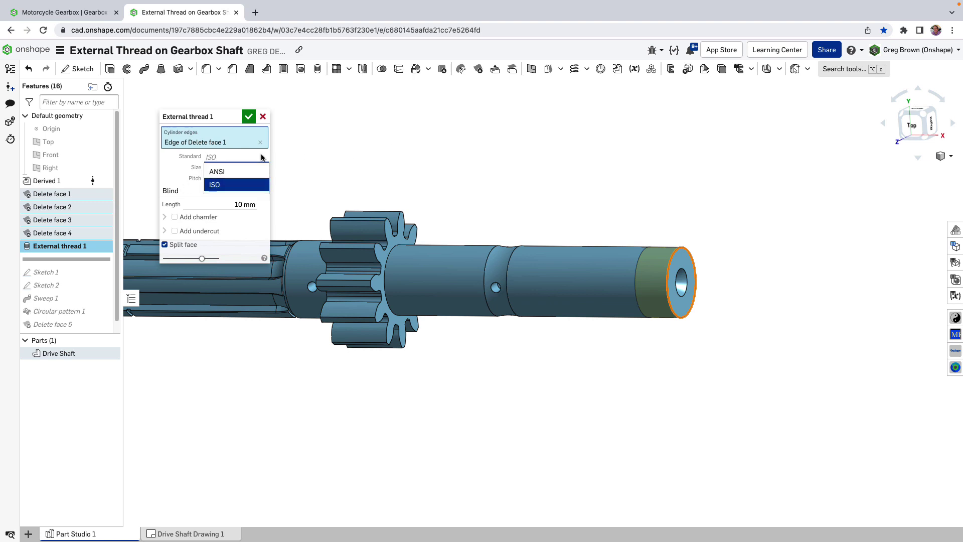
pyautogui.click(180, 172)
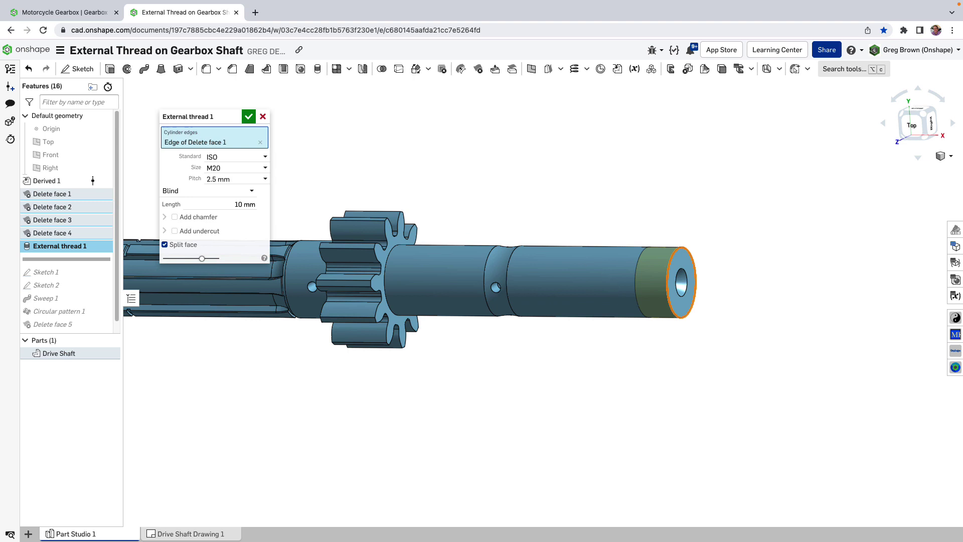
pyautogui.click(265, 181)
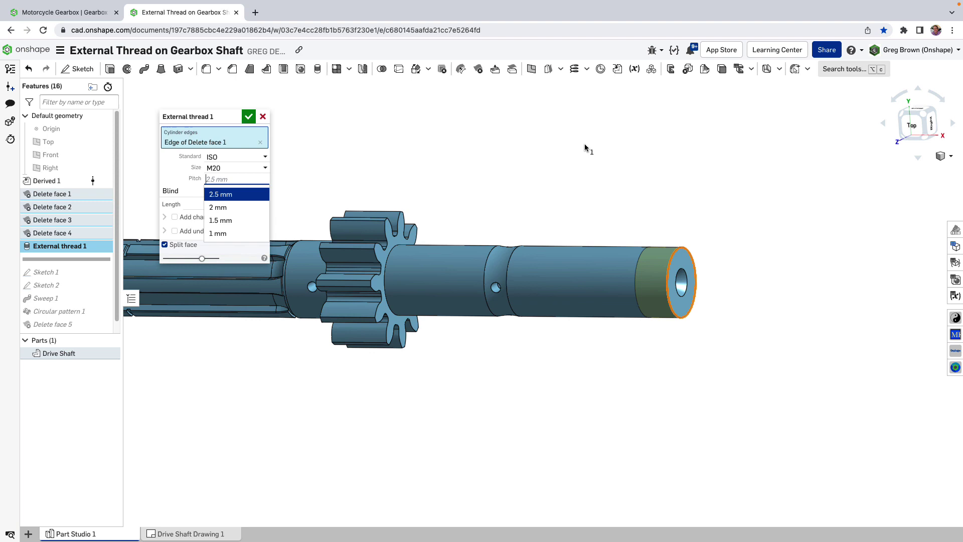
pyautogui.click(216, 191)
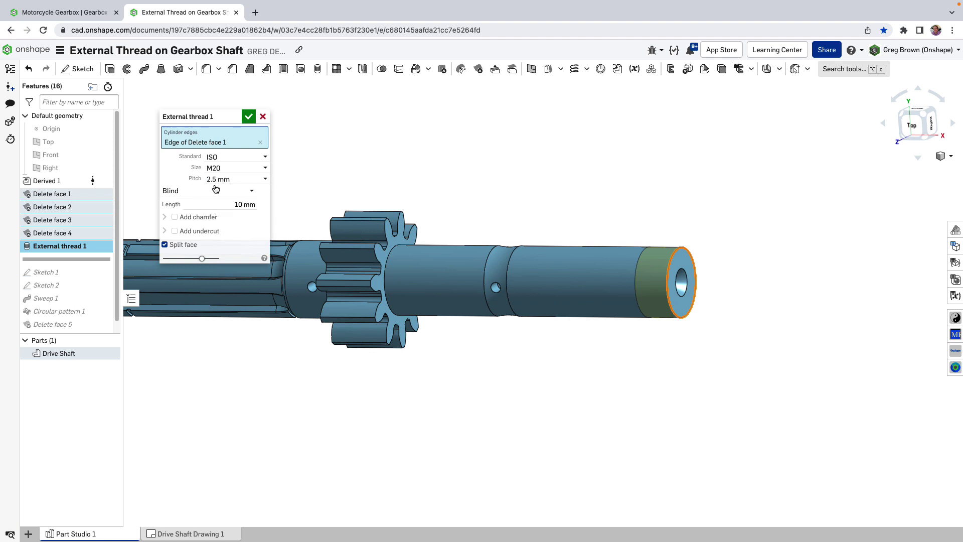
# Try the Up to next end condition, then return to a 10 mm Blind thread
pyautogui.click(251, 192)
pyautogui.click(226, 217)
pyautogui.moveTo(544, 196); pyautogui.dragTo(563, 194, button='right')
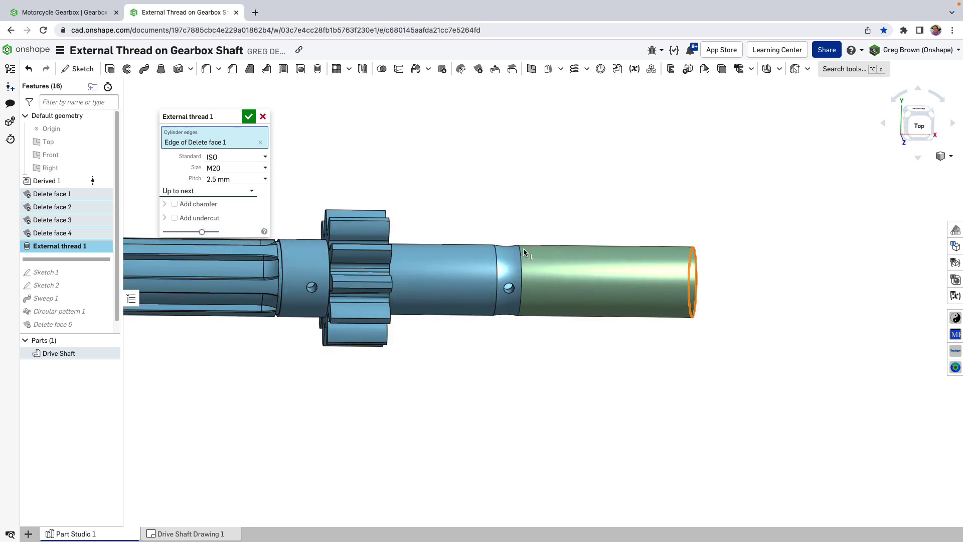
pyautogui.moveTo(609, 161); pyautogui.dragTo(585, 173, button='right')
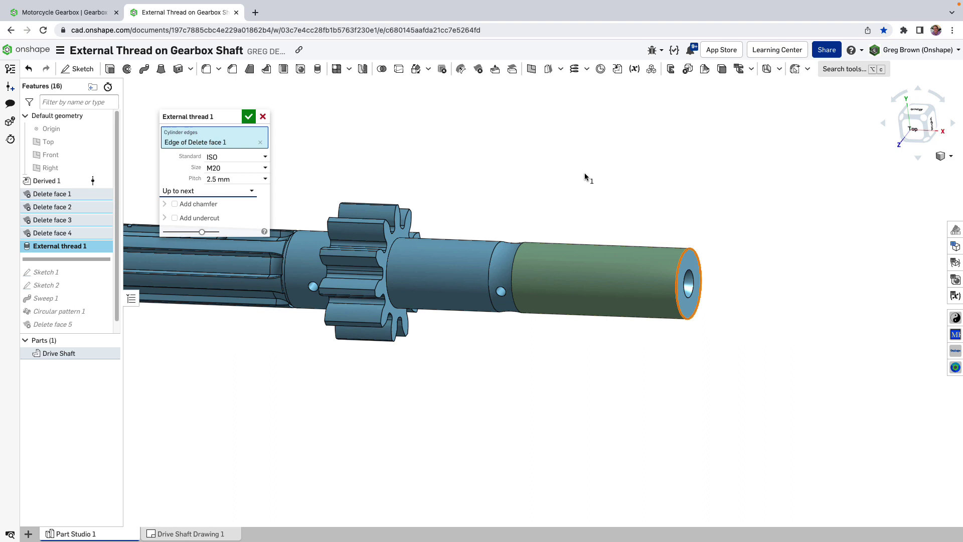
pyautogui.click(211, 195)
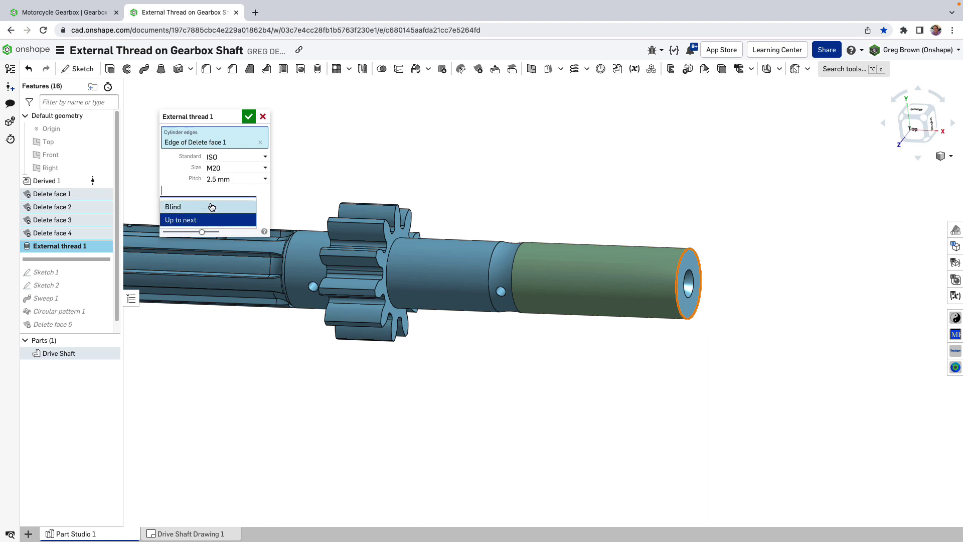
pyautogui.click(212, 204)
pyautogui.moveTo(594, 193); pyautogui.dragTo(587, 185, button='right')
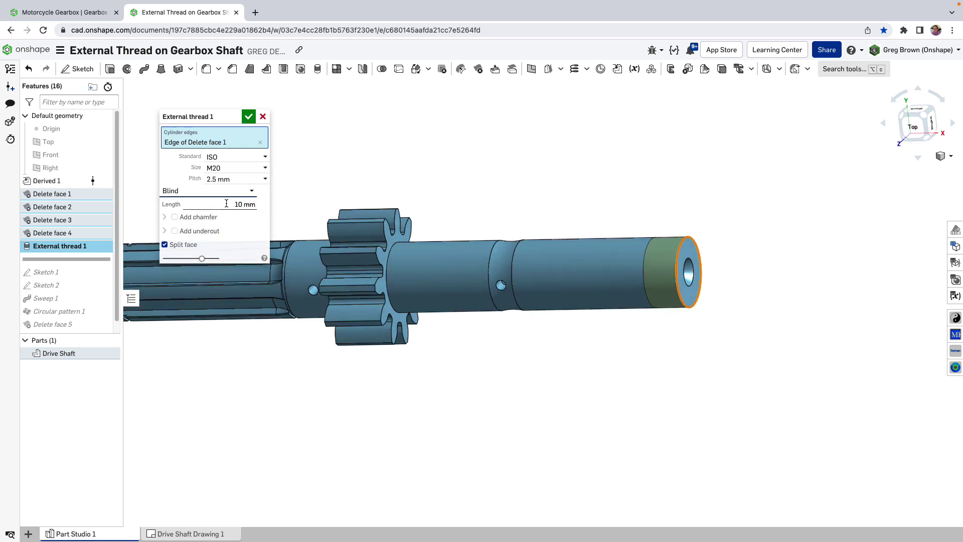
pyautogui.scroll(3, 726, 263)
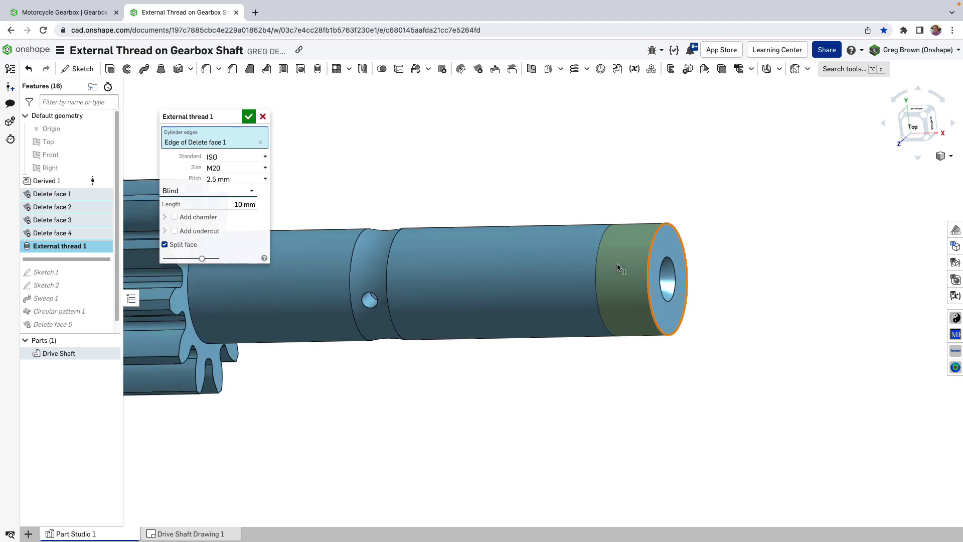
pyautogui.moveTo(496, 143); pyautogui.dragTo(501, 153, button='right')
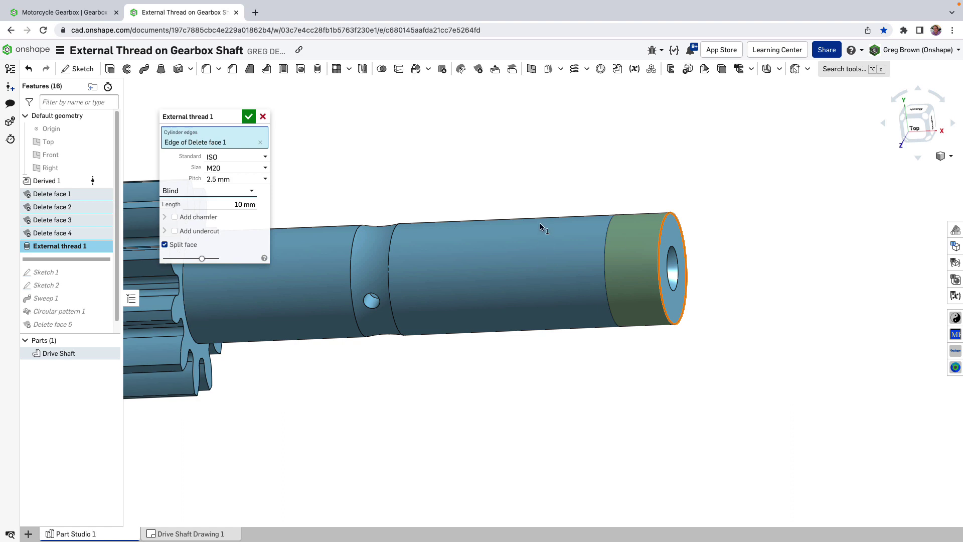
# Enable a 1.003 mm, 45 deg chamfer on the thread and inspect the threaded end
pyautogui.click(199, 222)
pyautogui.scroll(5, 690, 209)
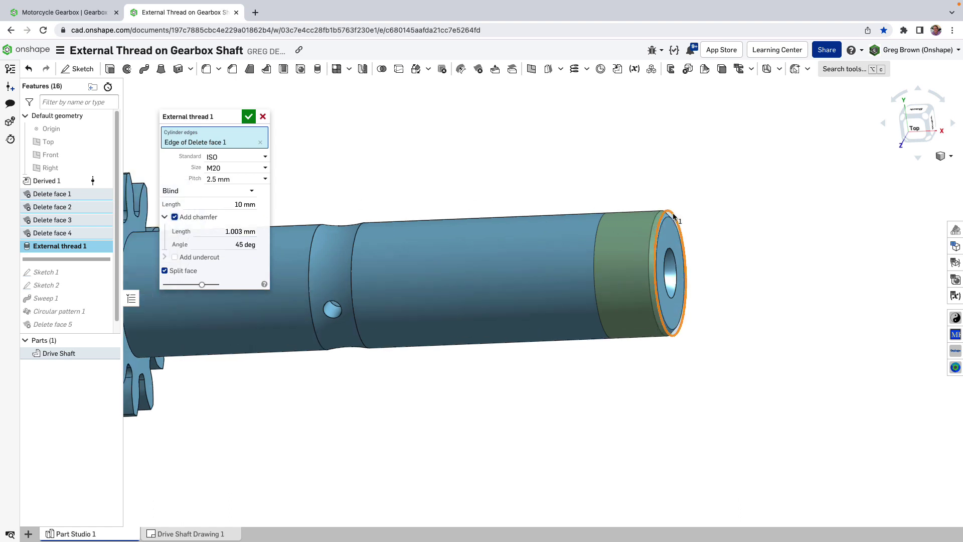
pyautogui.moveTo(691, 209); pyautogui.dragTo(920, 126, button='right')
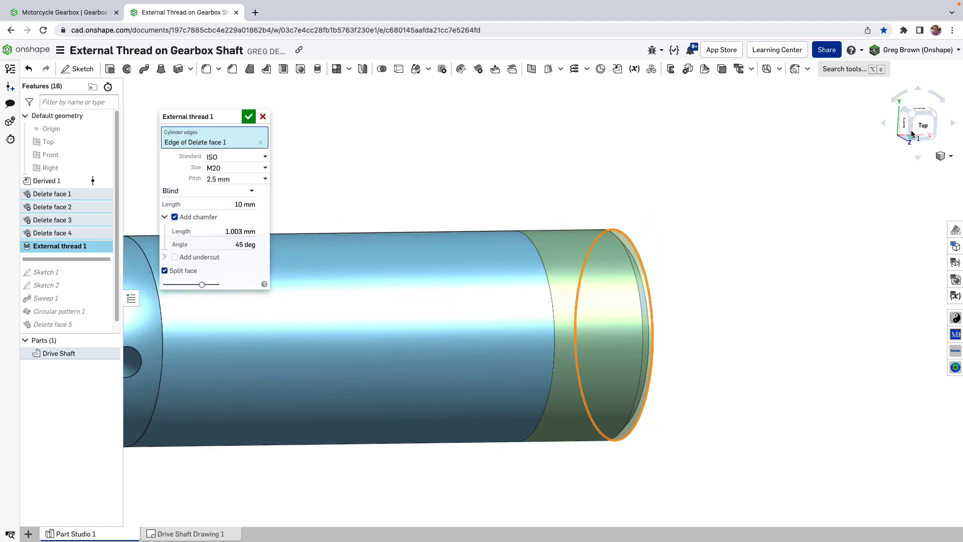
pyautogui.click(926, 126)
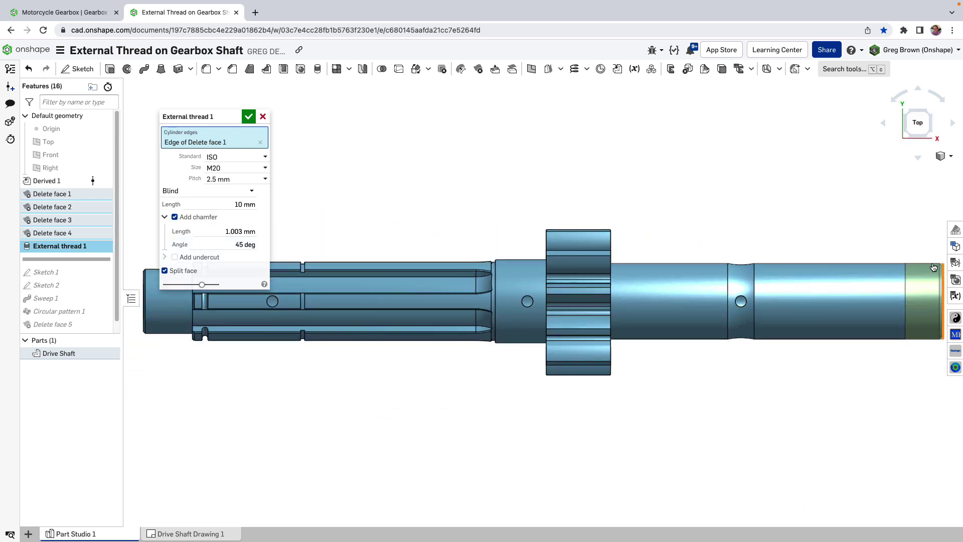
pyautogui.scroll(-4, 713, 306)
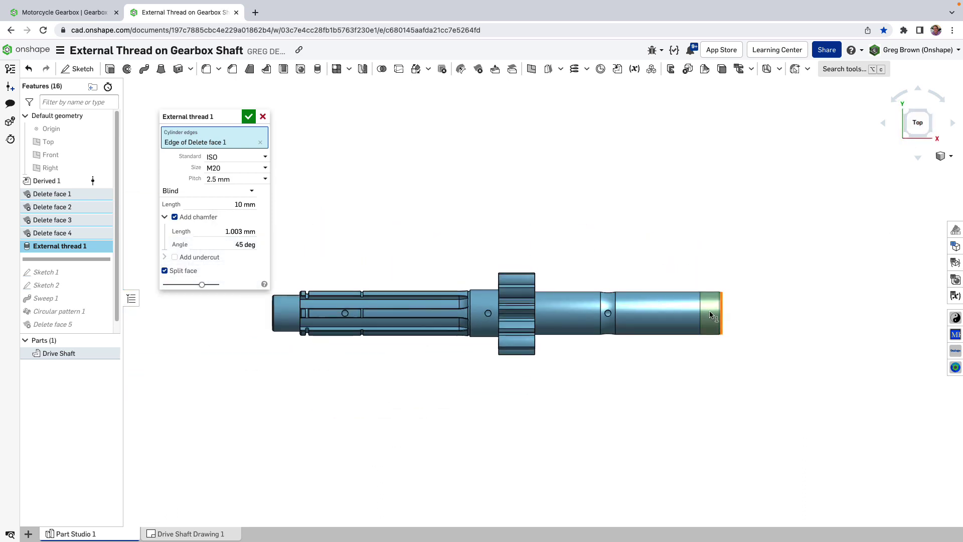
pyautogui.scroll(8, 753, 316)
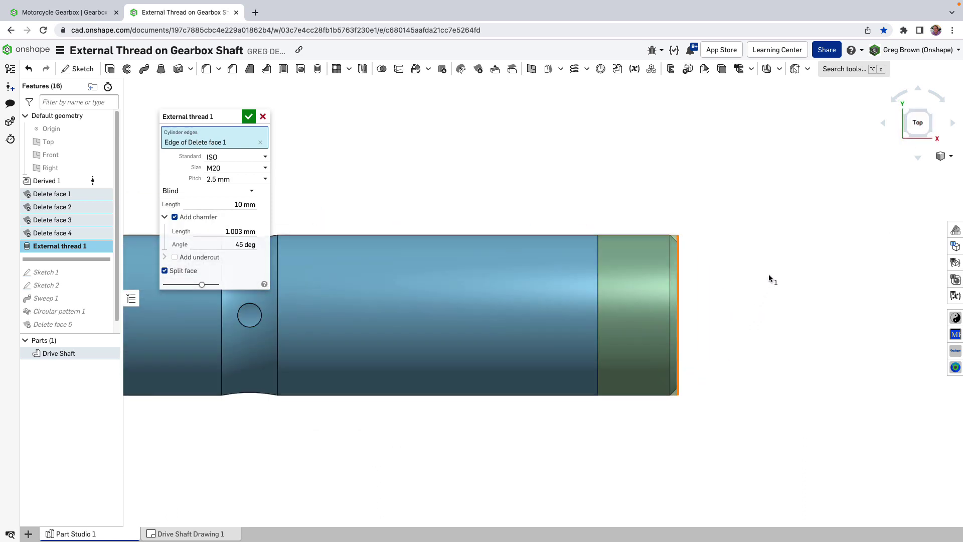
# Try adding an undercut groove, then turn the undercut option back off
pyautogui.click(198, 257)
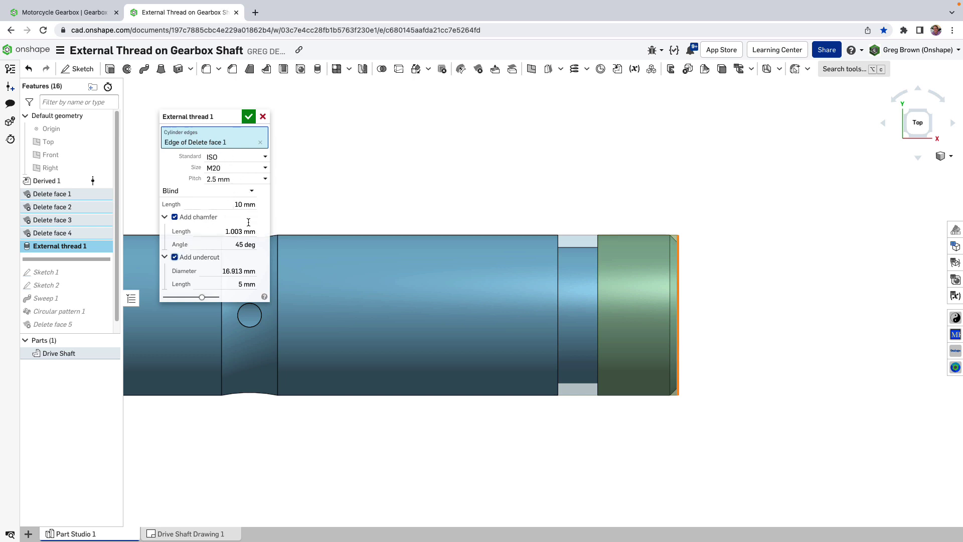
pyautogui.click(165, 257)
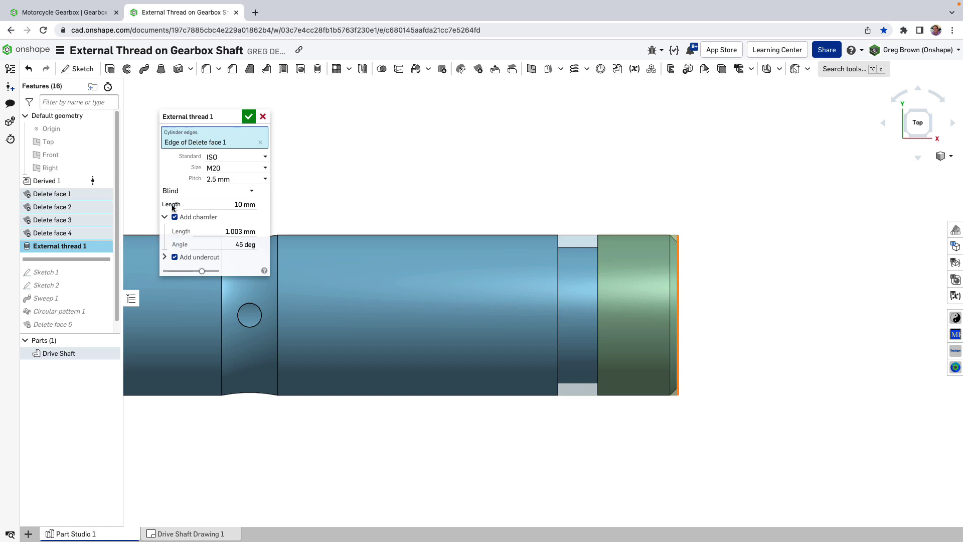
pyautogui.click(165, 217)
pyautogui.click(205, 233)
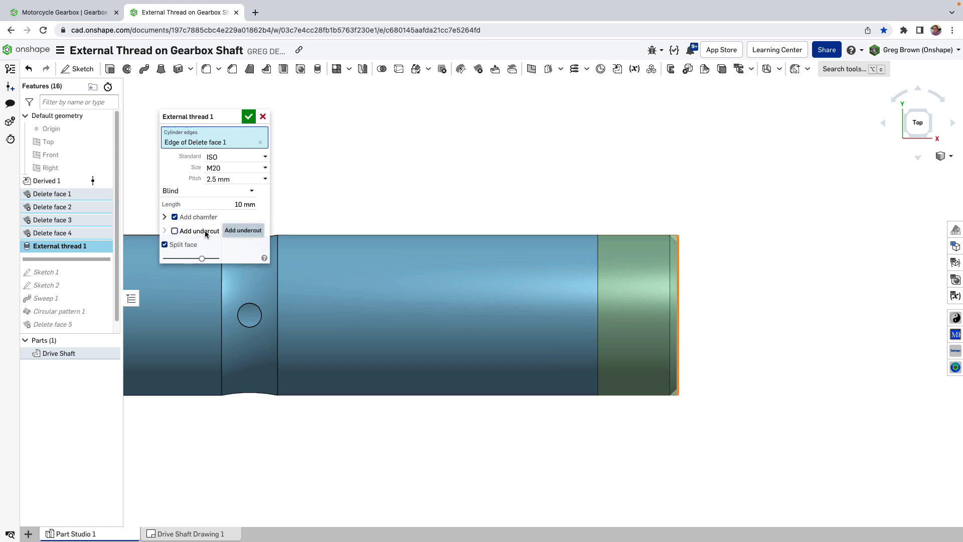
pyautogui.moveTo(406, 235); pyautogui.dragTo(513, 206, button='right')
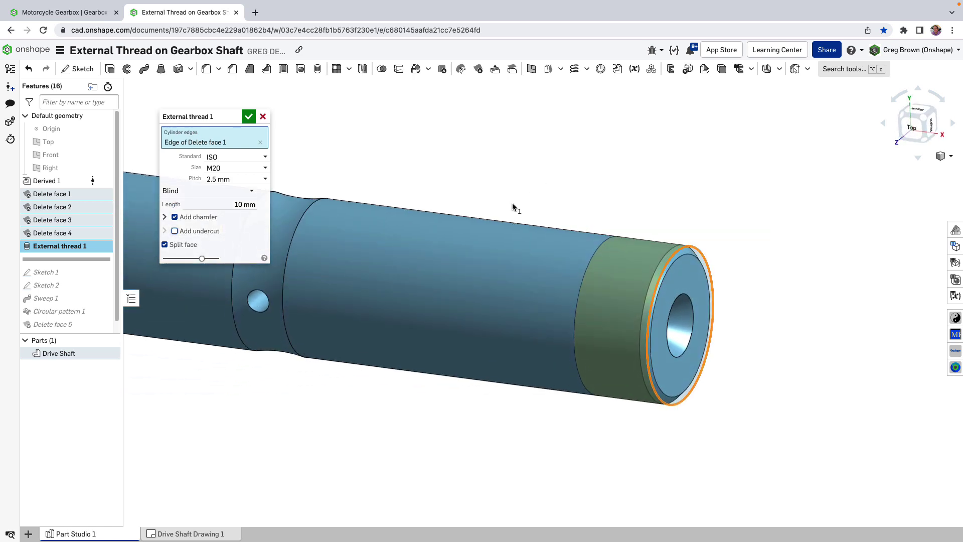
# Accept External thread 1 and highlight it in the feature list to check the threaded band
pyautogui.click(249, 116)
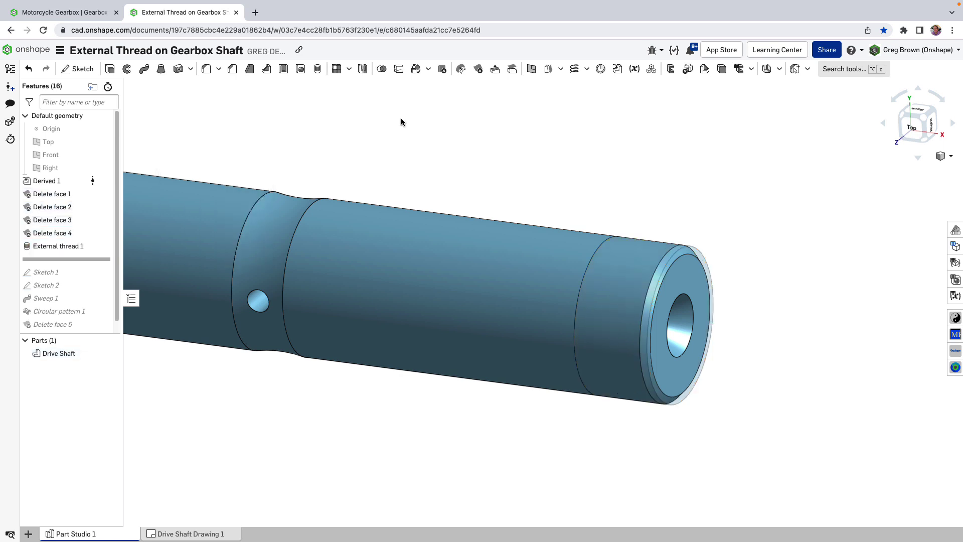
pyautogui.click(68, 247)
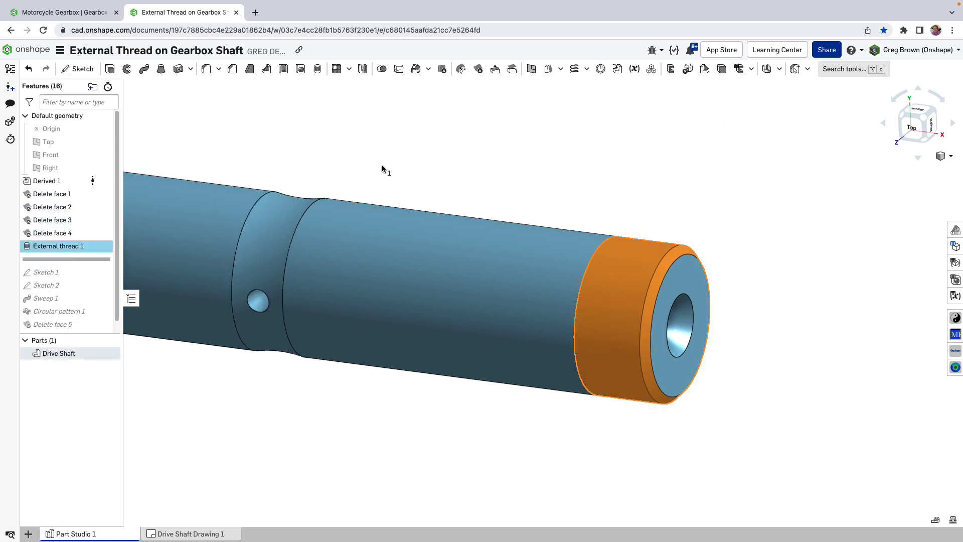
pyautogui.click(459, 146)
pyautogui.scroll(-4, 552, 203)
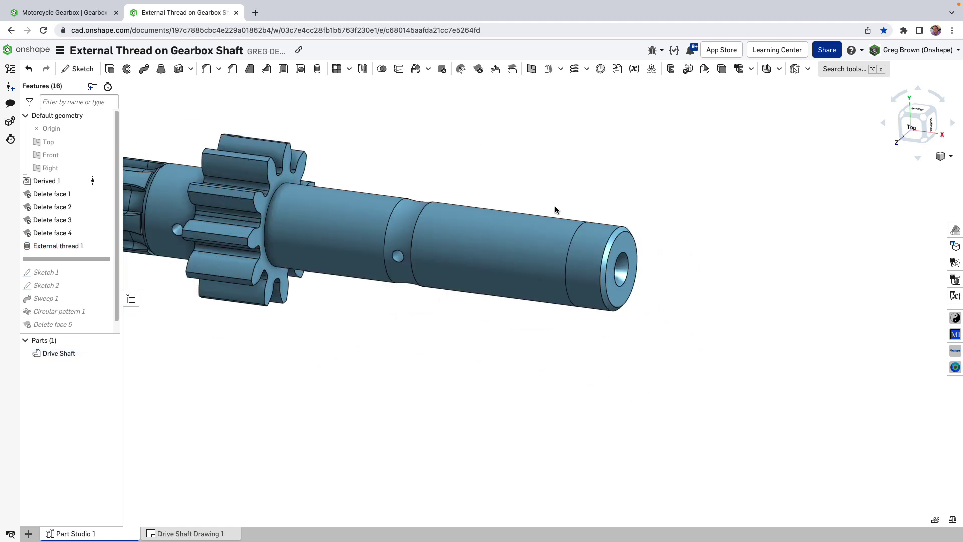
pyautogui.scroll(-2, 690, 251)
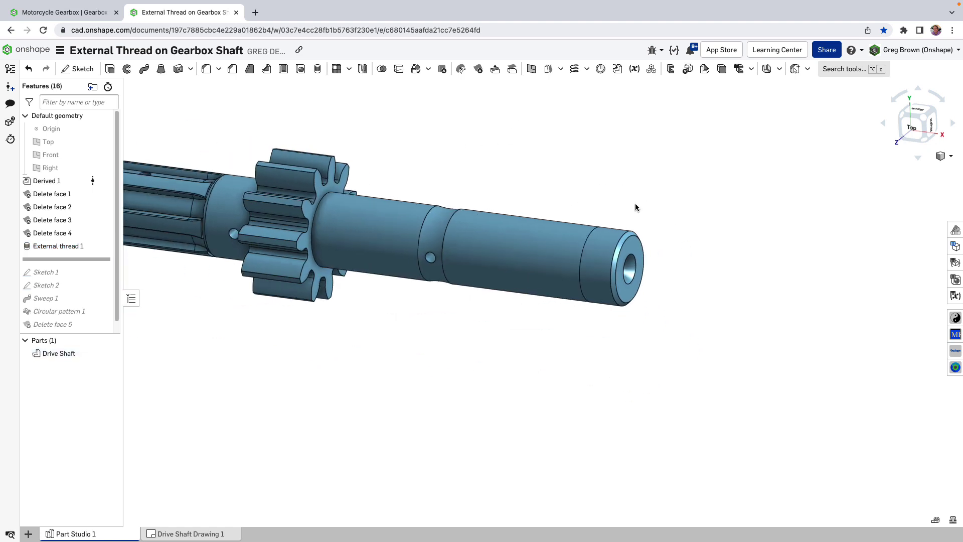
pyautogui.scroll(3, 608, 198)
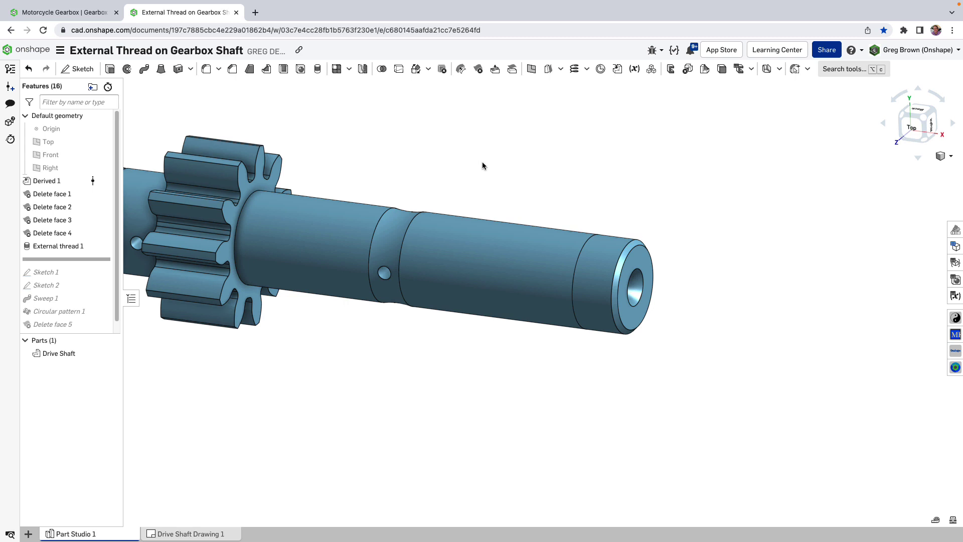
# Roll the feature history to the end and highlight External thread 1 on the shaft
pyautogui.rightClick(80, 261)
pyautogui.click(100, 270)
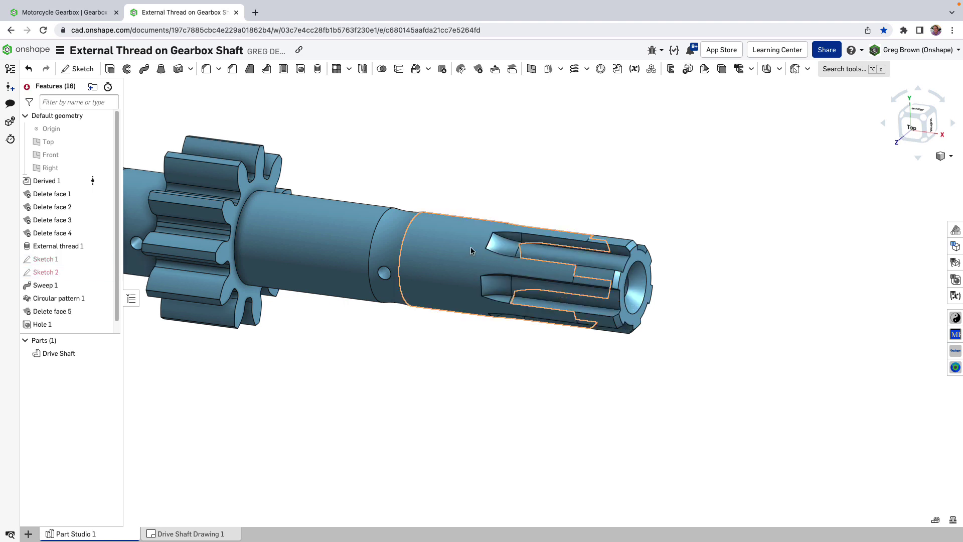
pyautogui.moveTo(550, 194); pyautogui.dragTo(541, 240, button='right')
pyautogui.click(58, 246)
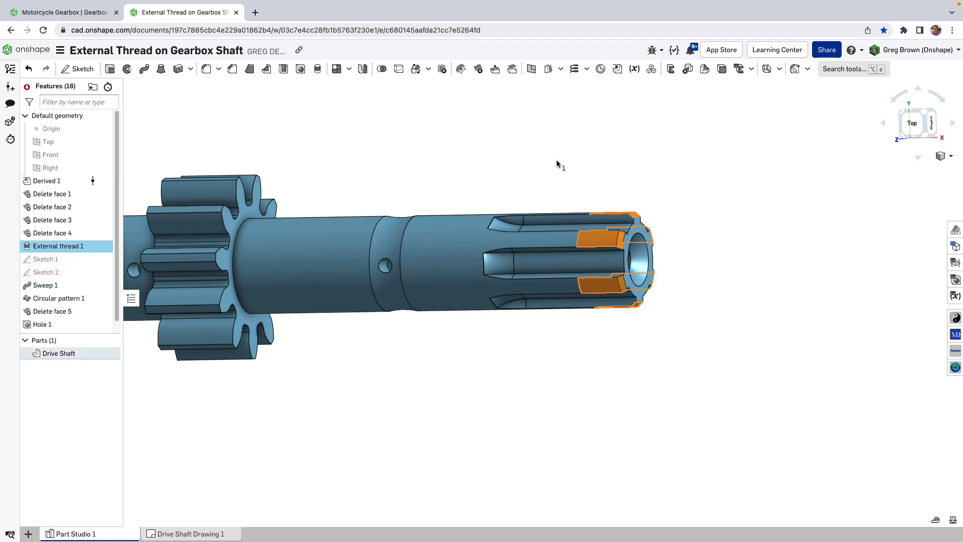
pyautogui.moveTo(557, 164)
pyautogui.mouseDown(button='right')
pyautogui.moveTo(561, 157)
pyautogui.moveTo(572, 168)
pyautogui.moveTo(564, 117)
pyautogui.moveTo(541, 144)
pyautogui.moveTo(552, 148)
pyautogui.mouseUp(button='right')
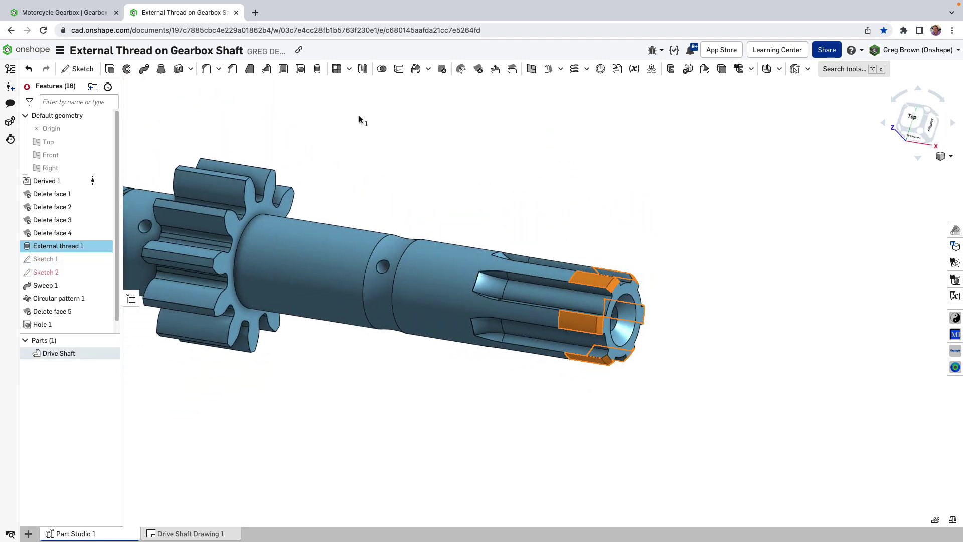
# View the splined shaft end in the Motorcycle Gearbox assembly, then return to the part studio
pyautogui.click(87, 12)
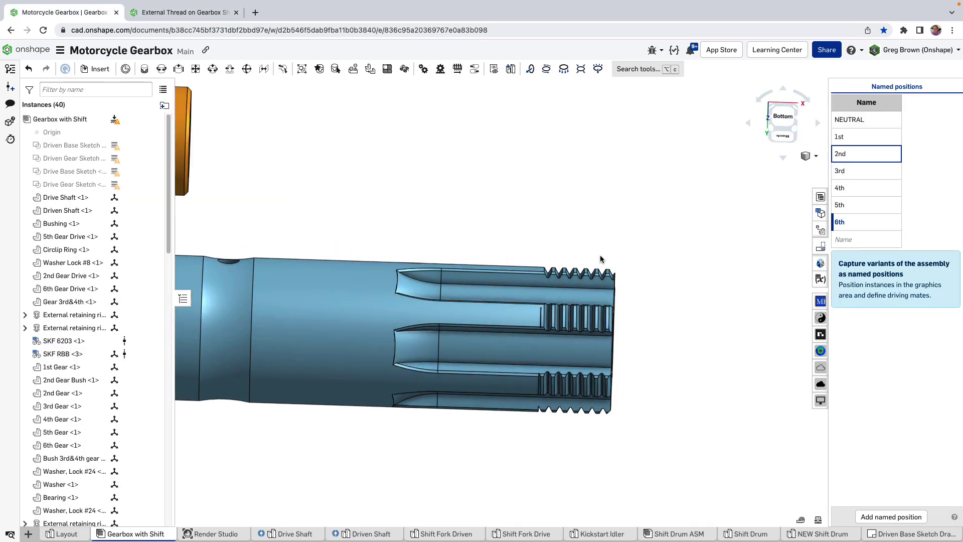
pyautogui.moveTo(601, 258); pyautogui.dragTo(552, 266, button='right')
pyautogui.click(194, 13)
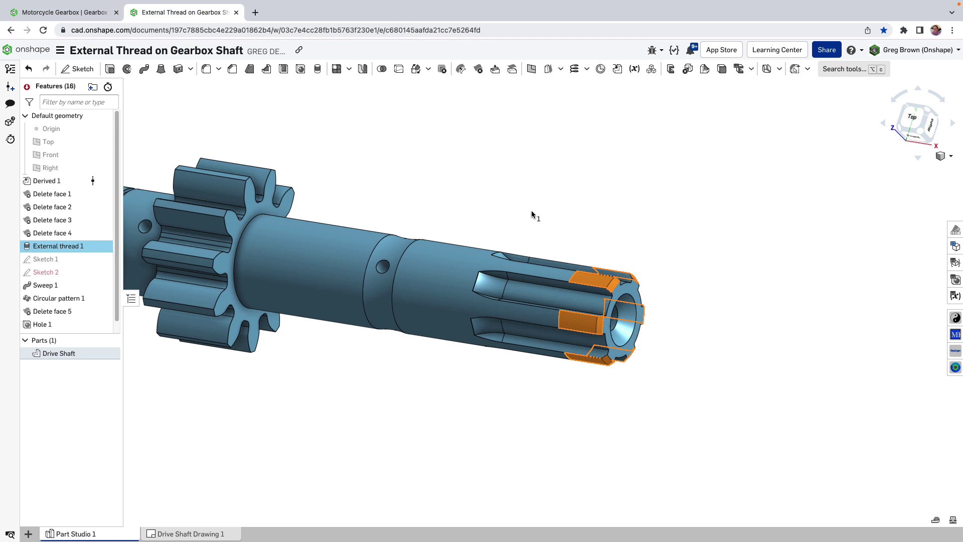
pyautogui.moveTo(532, 214); pyautogui.dragTo(607, 187, button='right')
pyautogui.click(611, 187)
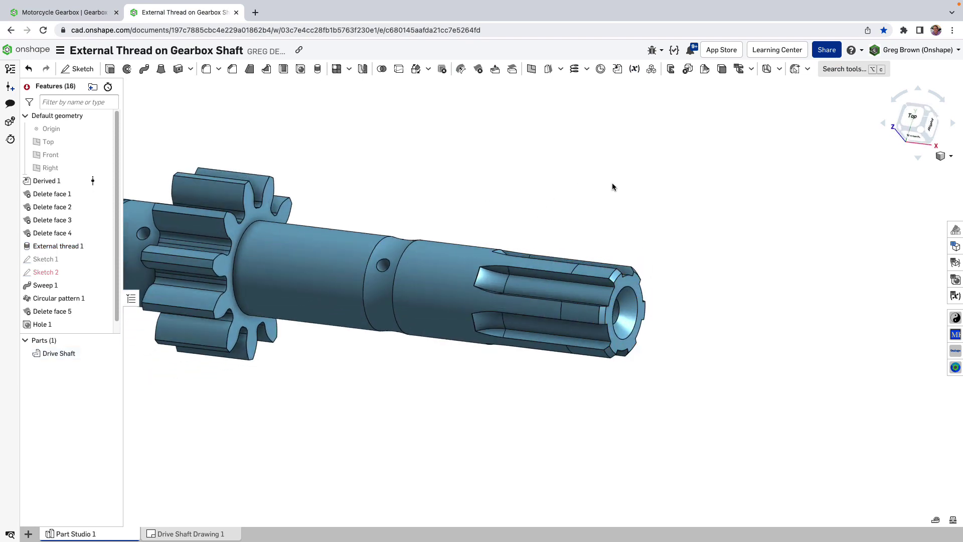
# Open Drive Shaft Drawing 1 and update it to the latest threaded shaft model
pyautogui.click(185, 534)
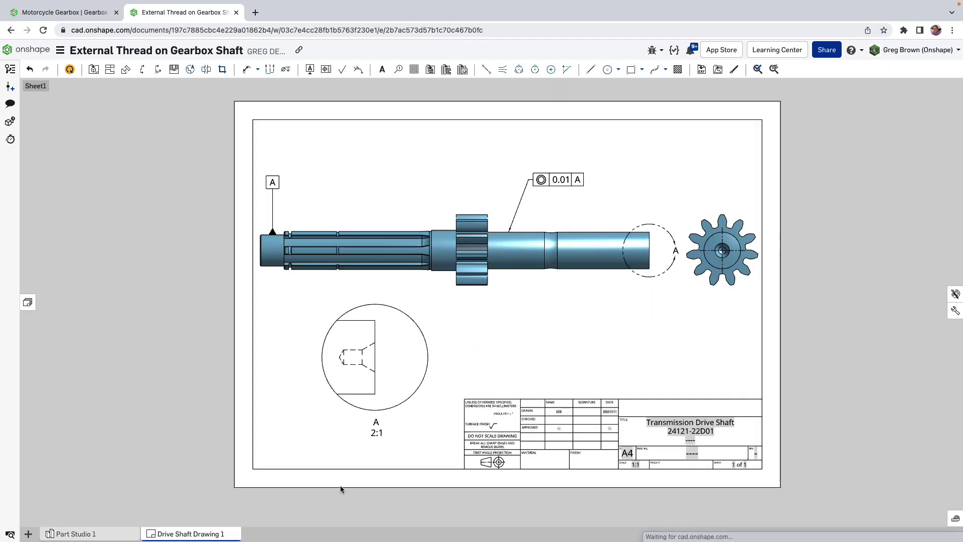
pyautogui.click(70, 69)
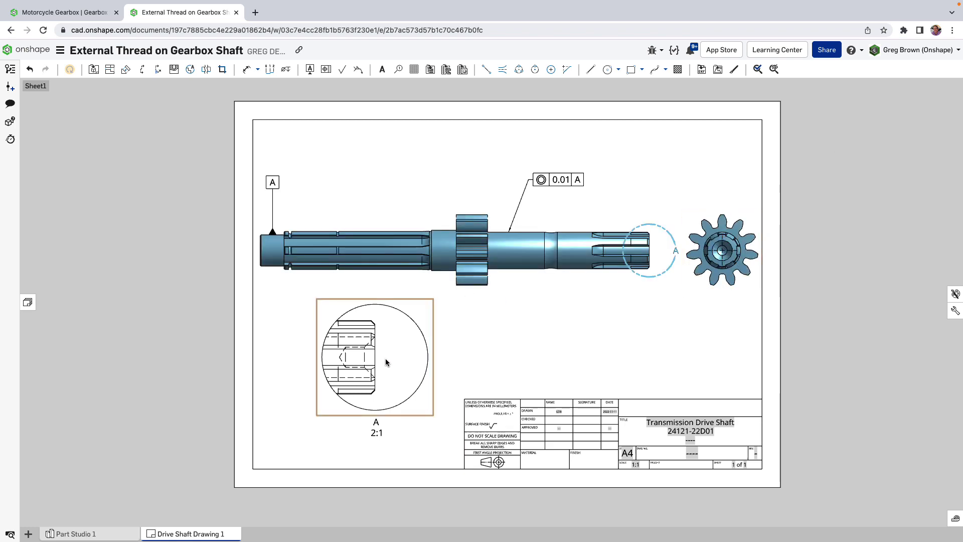
# Fit the sheet and place an M20x2.5 thread callout above detail view A
pyautogui.scroll(2, 690, 215)
pyautogui.scroll(3, 691, 214)
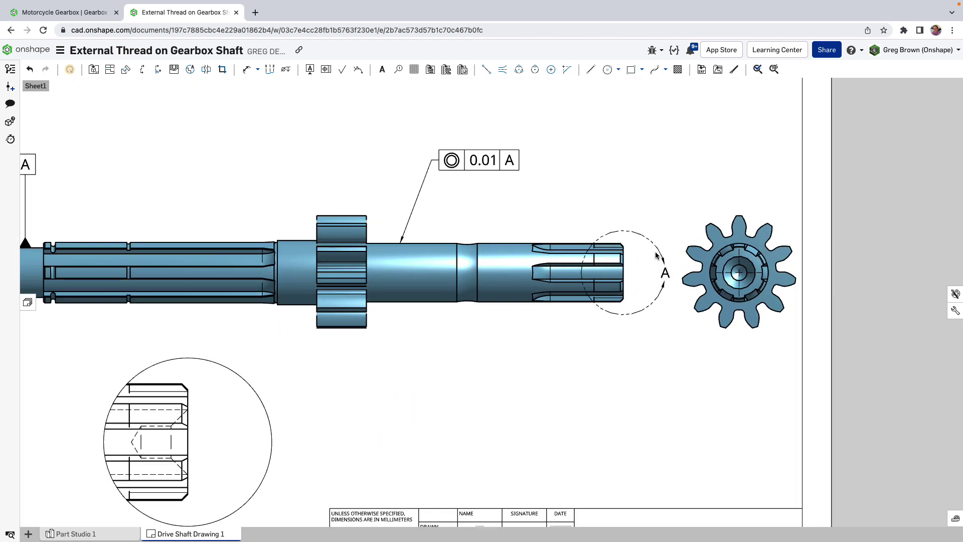
pyautogui.press('f')
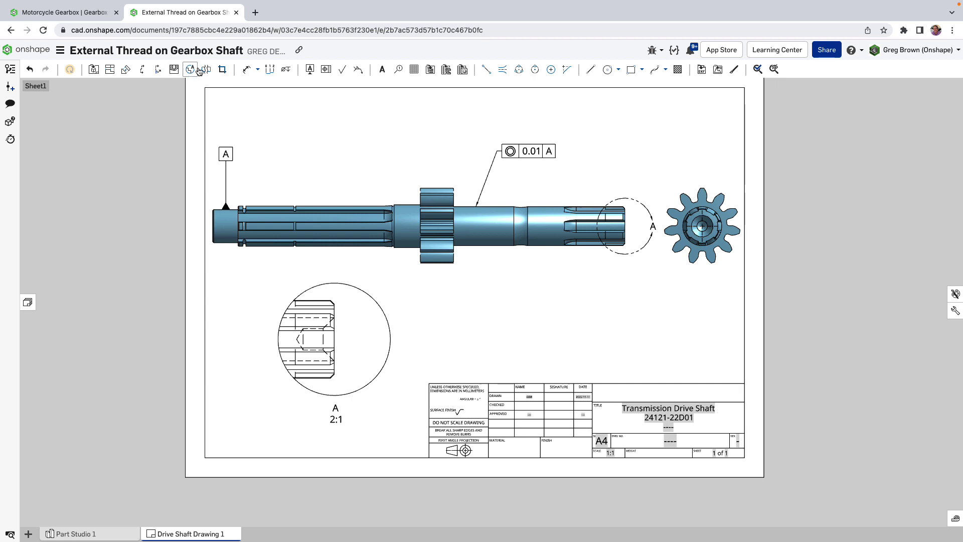
pyautogui.click(286, 69)
pyautogui.click(319, 301)
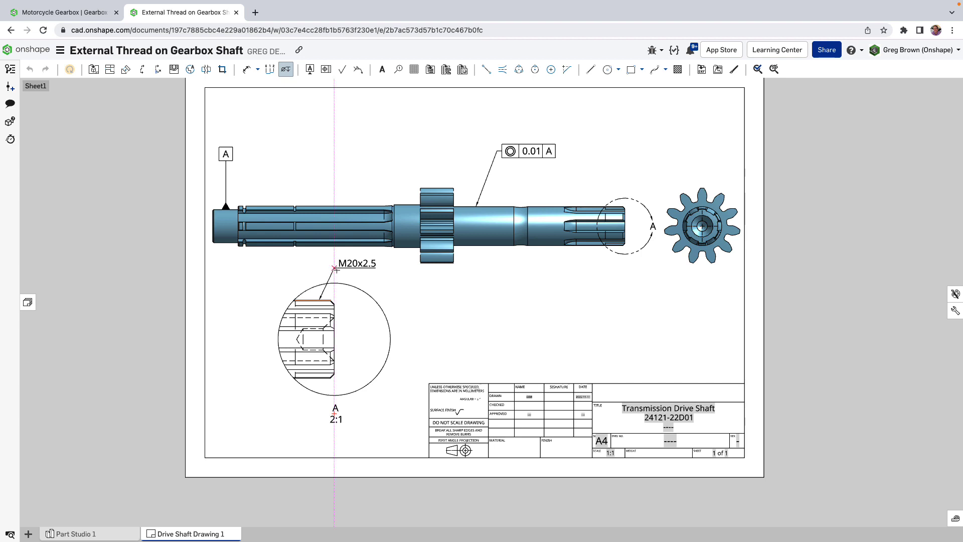
pyautogui.click(344, 272)
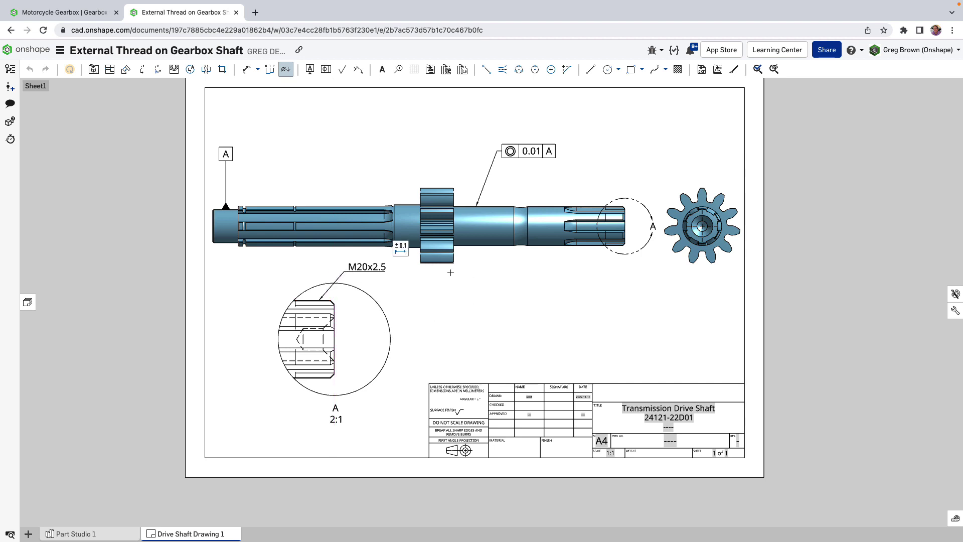
# Dimension the 10 mm thread length from shaft end to thread end above detail view A
pyautogui.click(247, 70)
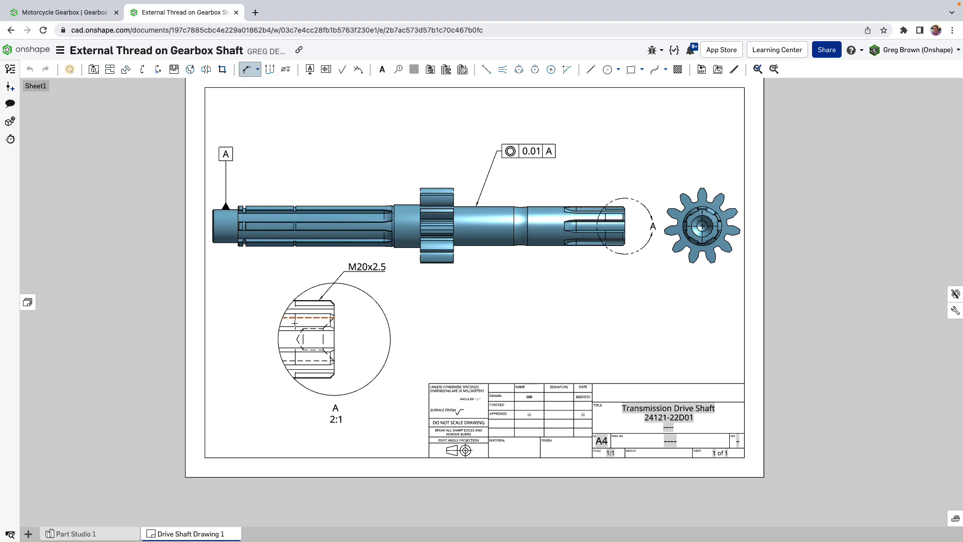
pyautogui.click(295, 321)
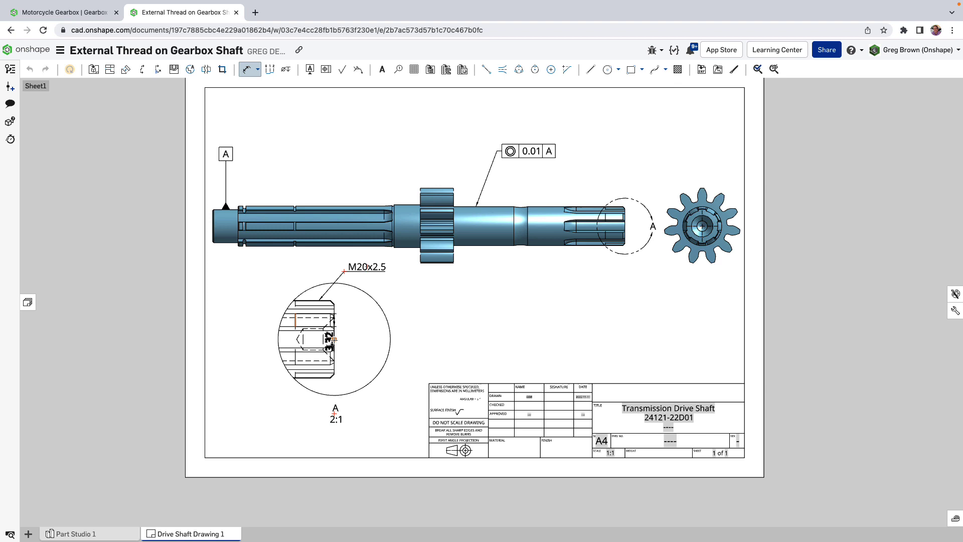
pyautogui.click(334, 340)
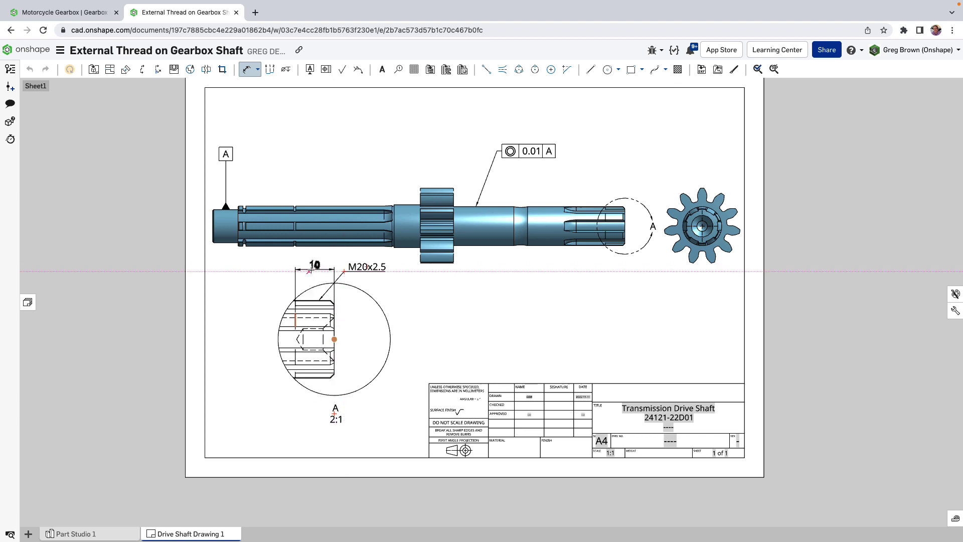
pyautogui.click(313, 271)
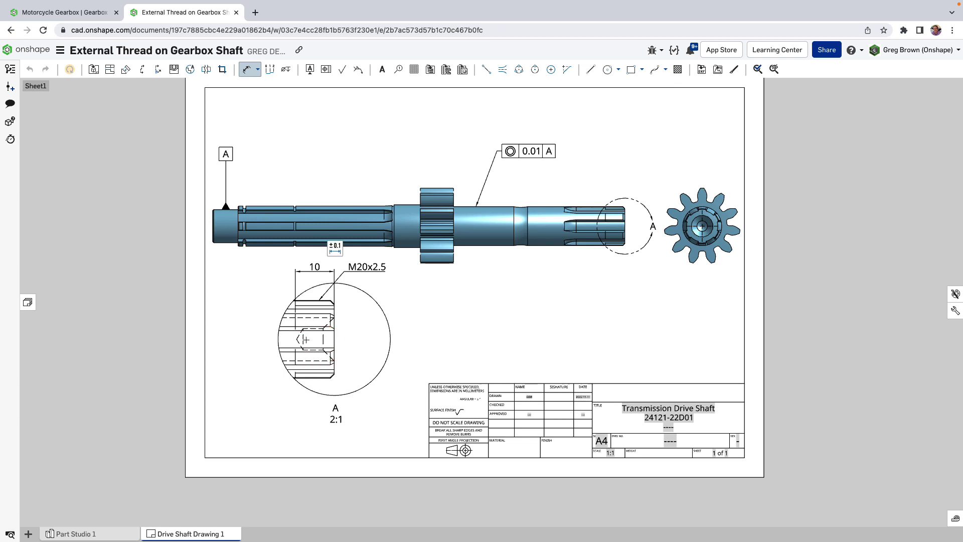
# Switch to Part Studio 1 and edit Hole 1, keeping its end condition Blind
pyautogui.click(75, 534)
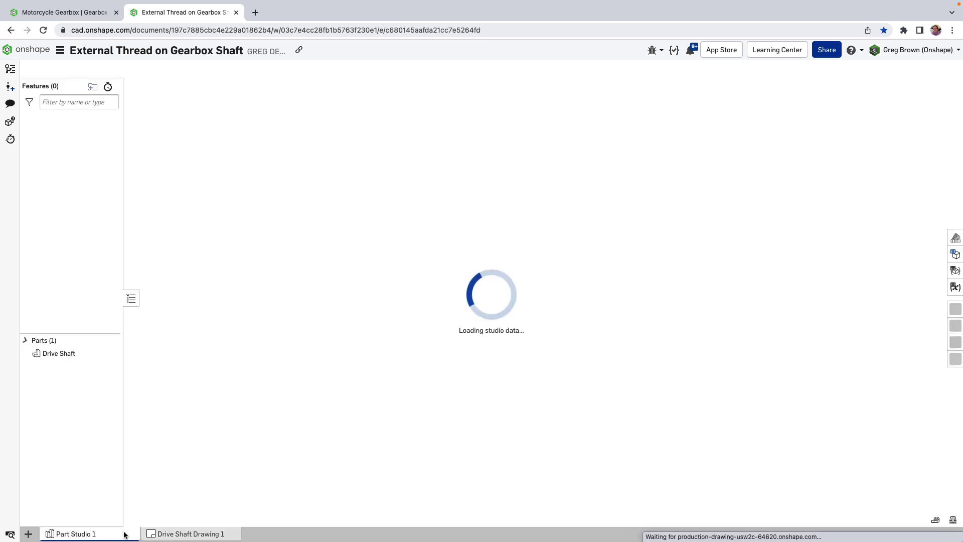
pyautogui.moveTo(594, 279); pyautogui.dragTo(532, 291, button='right')
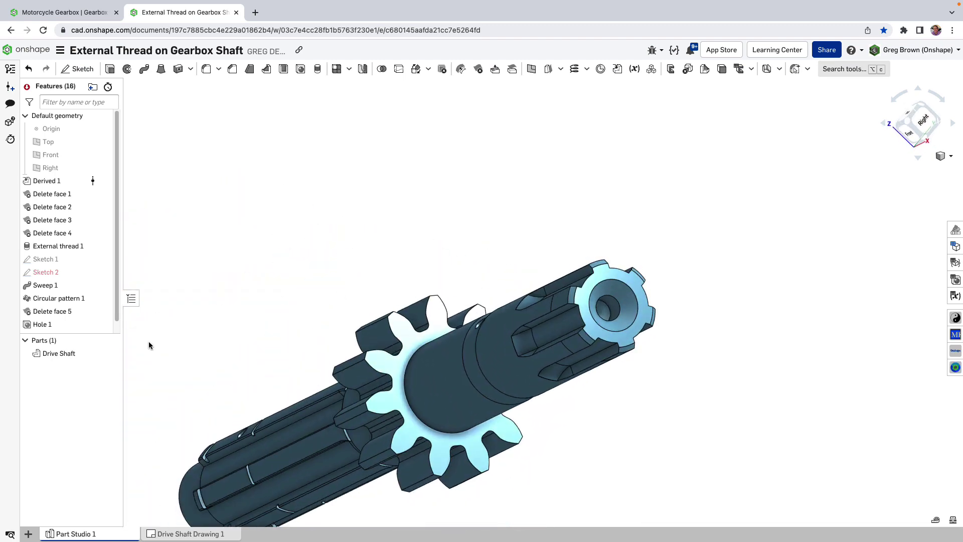
pyautogui.rightClick(72, 326)
pyautogui.click(101, 351)
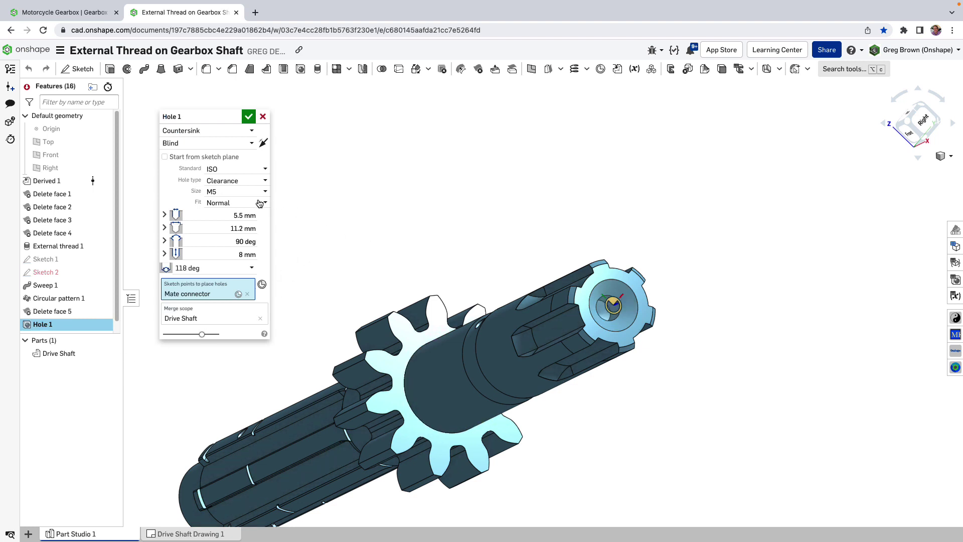
pyautogui.click(211, 143)
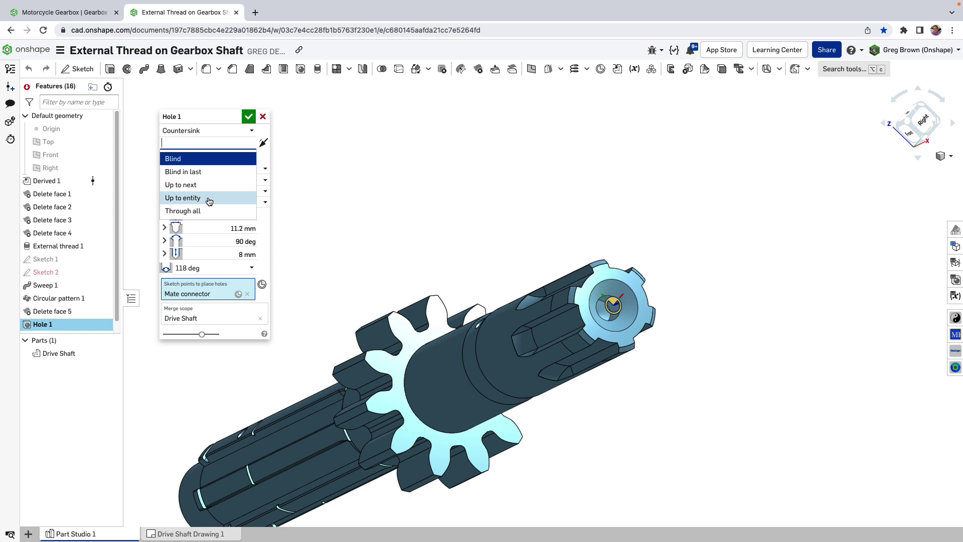
pyautogui.click(268, 160)
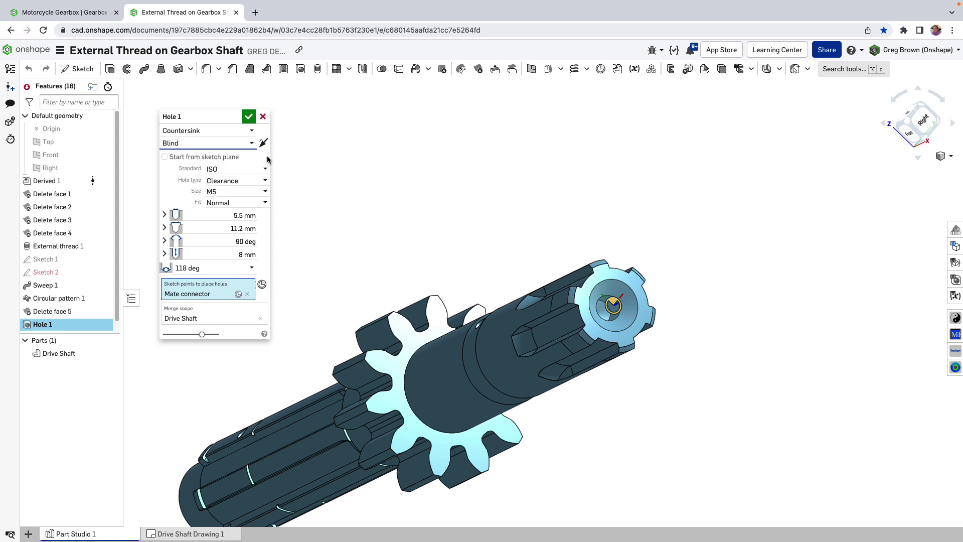
# Give the 5.5 mm hole diameter a Symmetrical 0.3 mm tolerance and keep the 118 deg tip angle
pyautogui.click(165, 215)
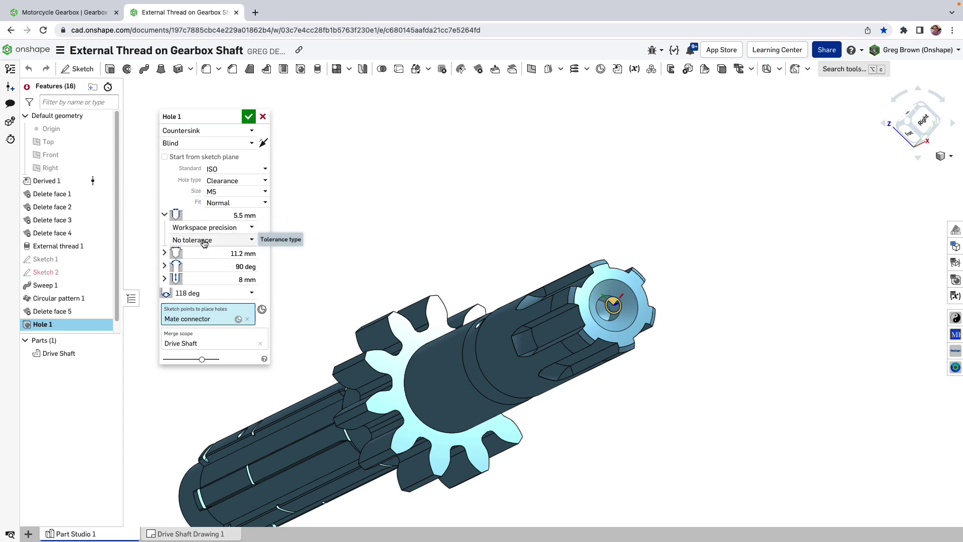
pyautogui.click(199, 241)
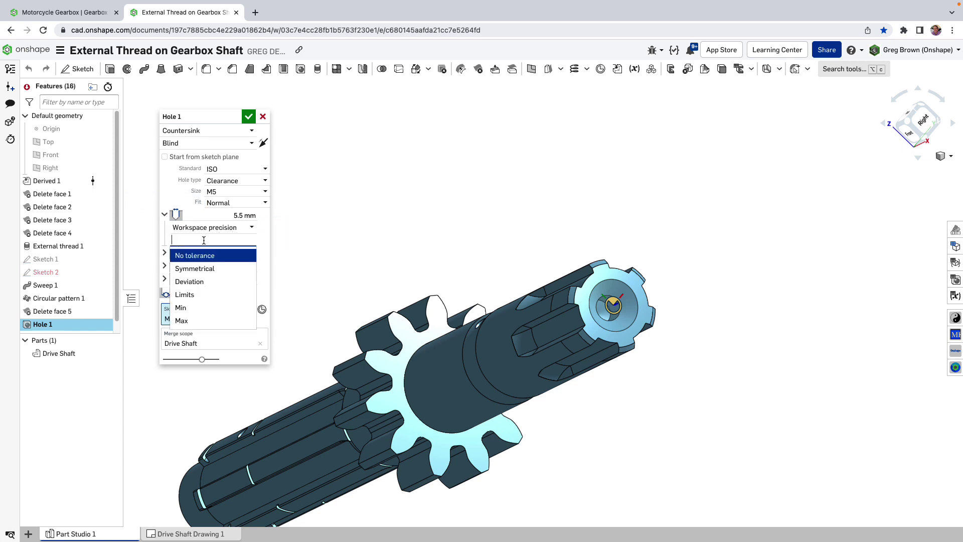
pyautogui.click(219, 271)
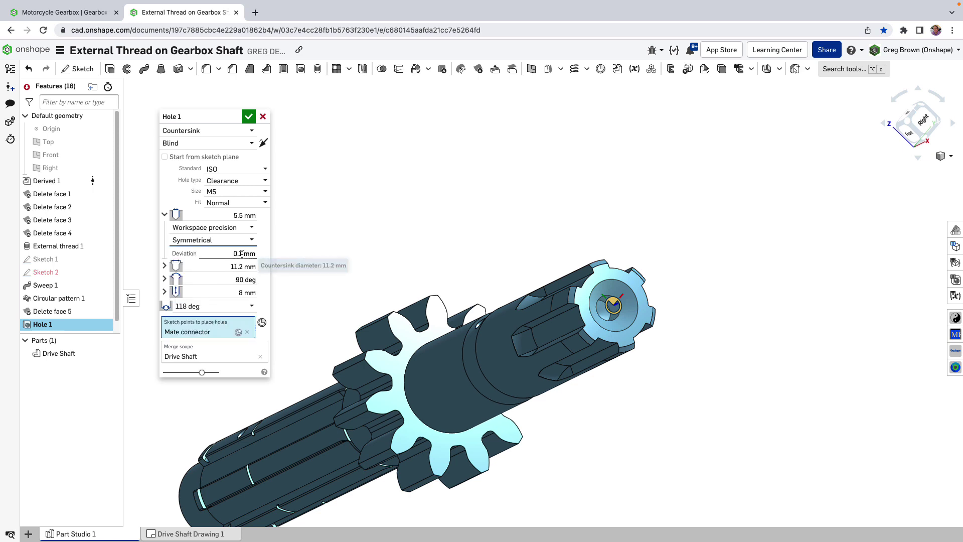
pyautogui.click(239, 255)
pyautogui.press('BackSpace')
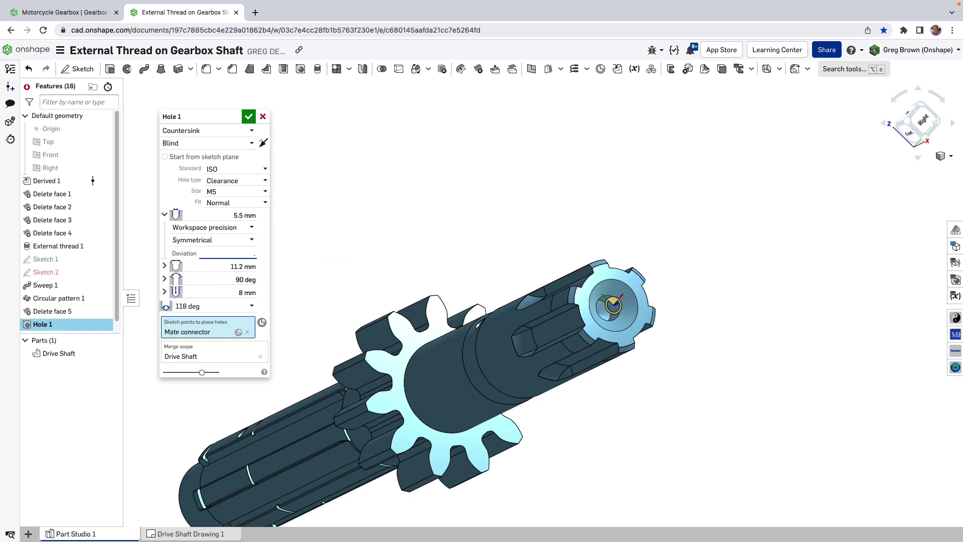
pyautogui.press('Return')
pyautogui.click(164, 215)
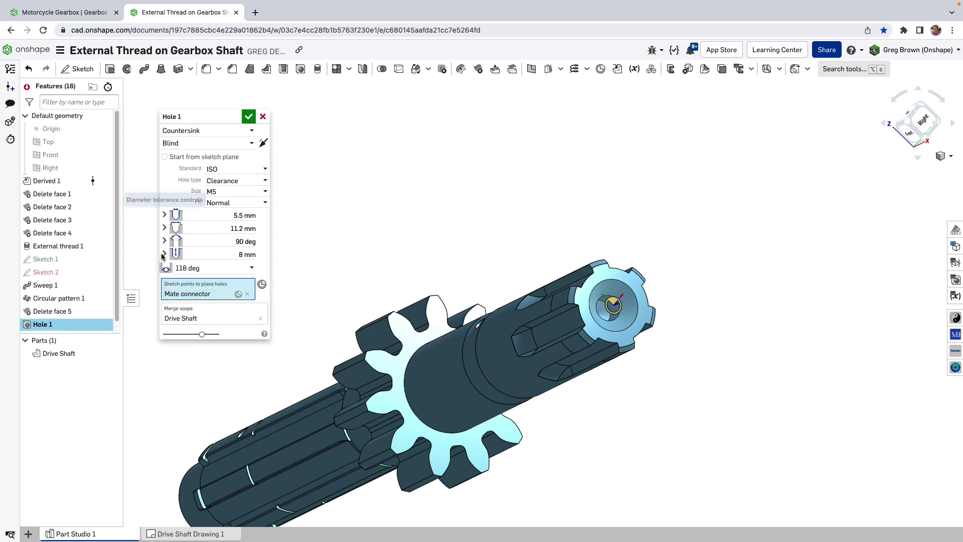
pyautogui.click(253, 270)
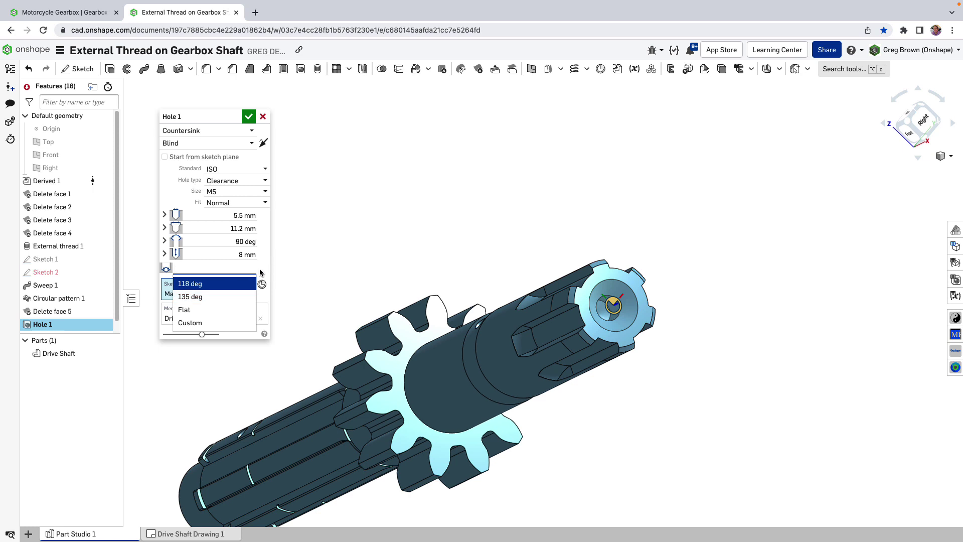
pyautogui.click(267, 264)
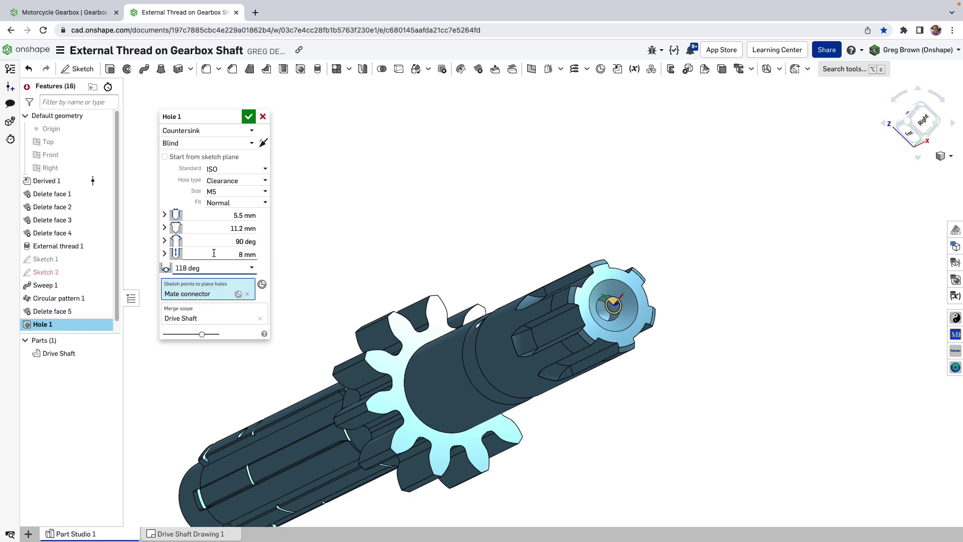
# Try changing Hole 1 to a Tapped hole with thread class 6H
pyautogui.click(256, 181)
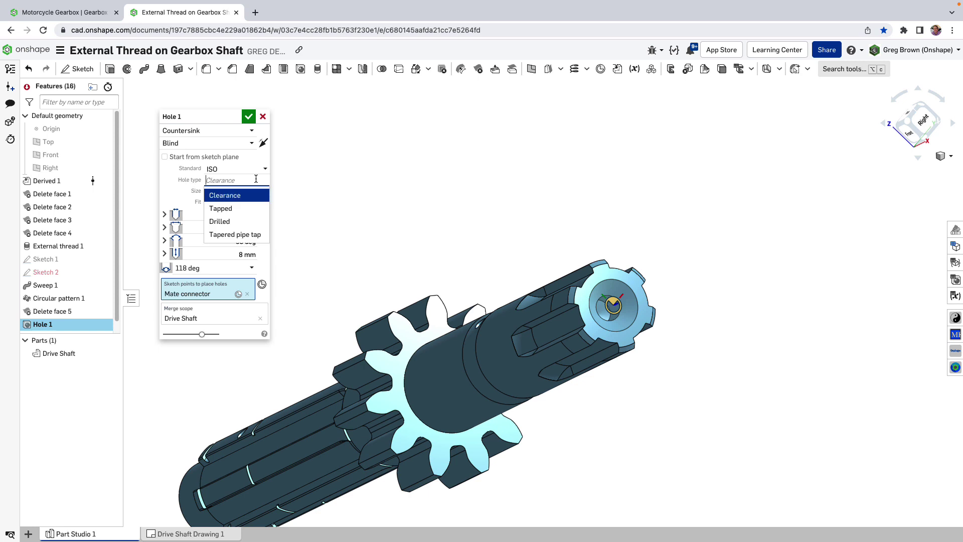
pyautogui.click(238, 209)
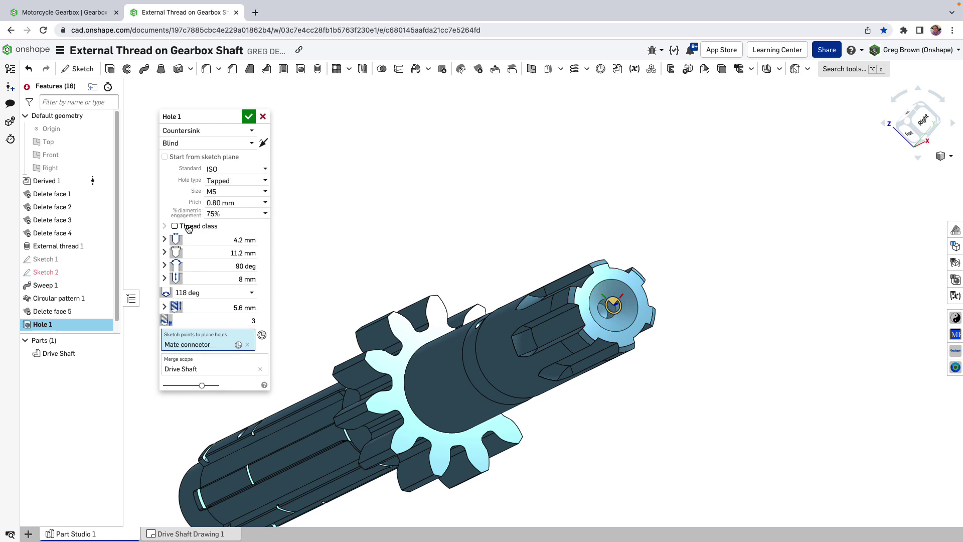
pyautogui.click(201, 228)
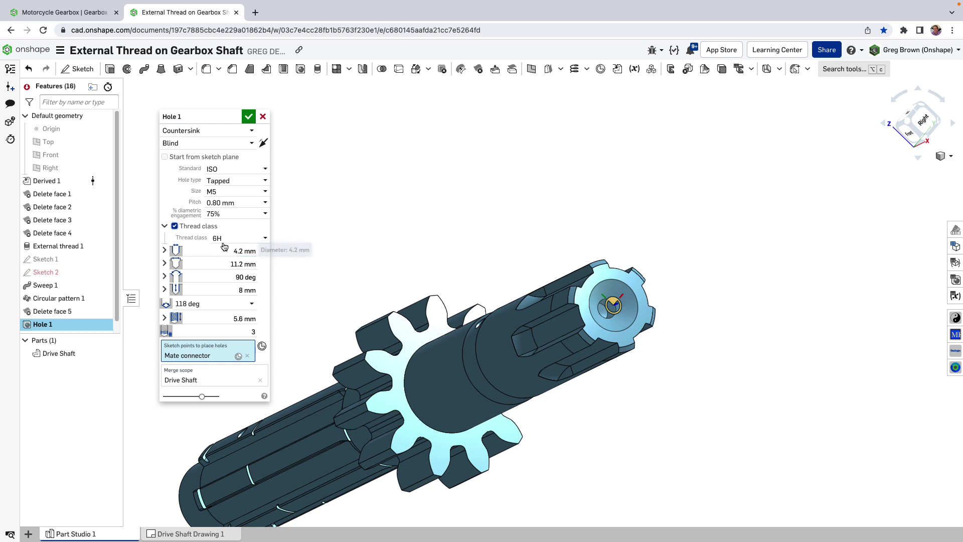
pyautogui.click(239, 239)
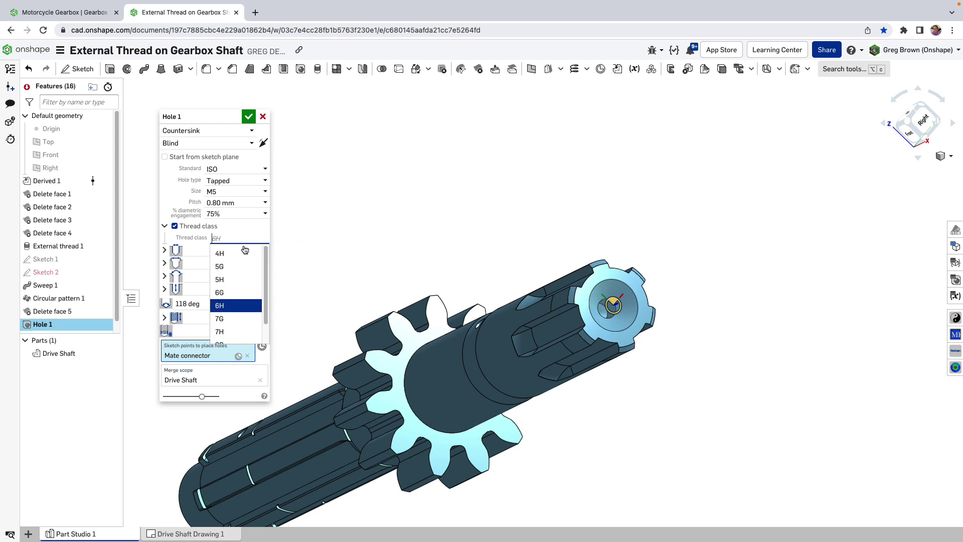
pyautogui.click(234, 311)
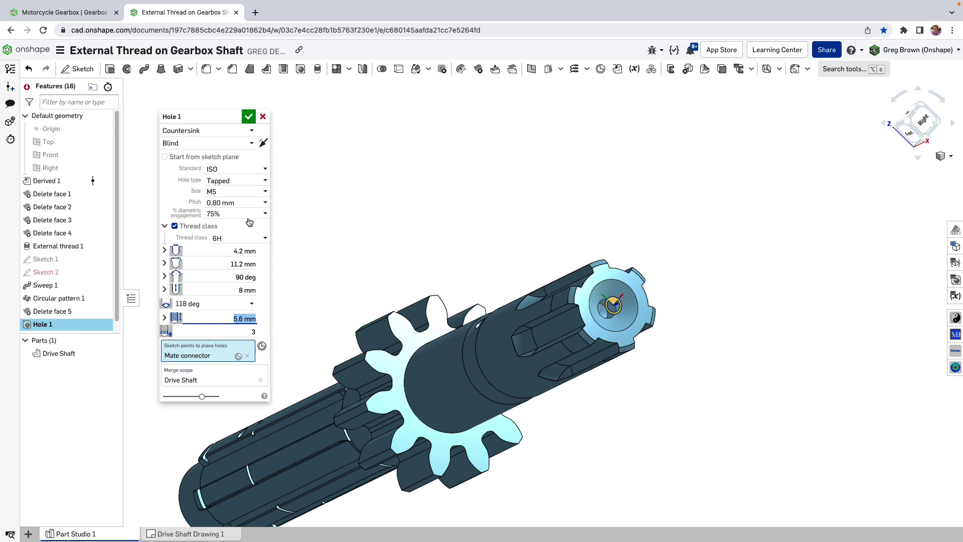
# Revert Hole 1 to an M5 Clearance countersink with no thread class and accept it
pyautogui.click(207, 227)
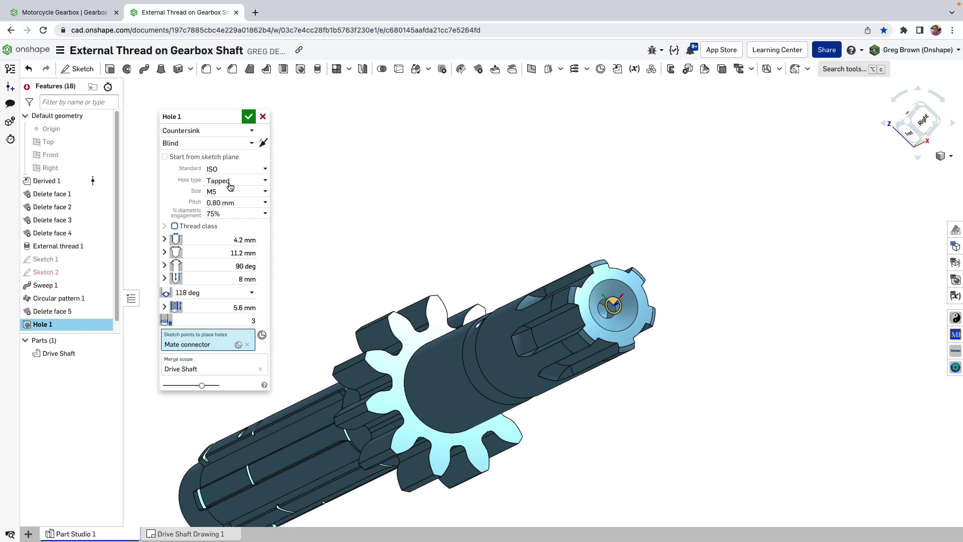
pyautogui.click(232, 182)
pyautogui.click(225, 195)
pyautogui.moveTo(429, 240); pyautogui.dragTo(542, 243, button='right')
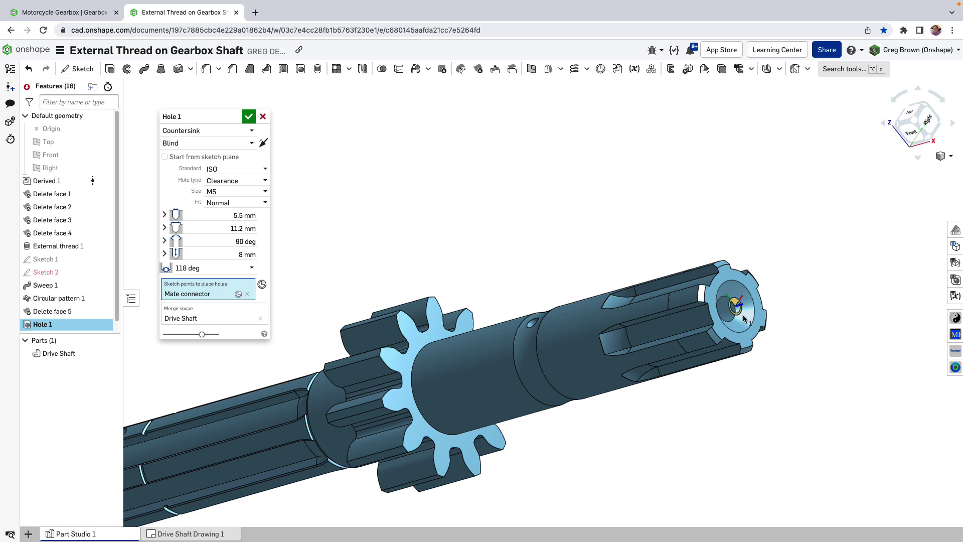
pyautogui.moveTo(744, 318)
pyautogui.mouseDown(button='right')
pyautogui.moveTo(732, 319)
pyautogui.moveTo(758, 305)
pyautogui.mouseUp(button='right')
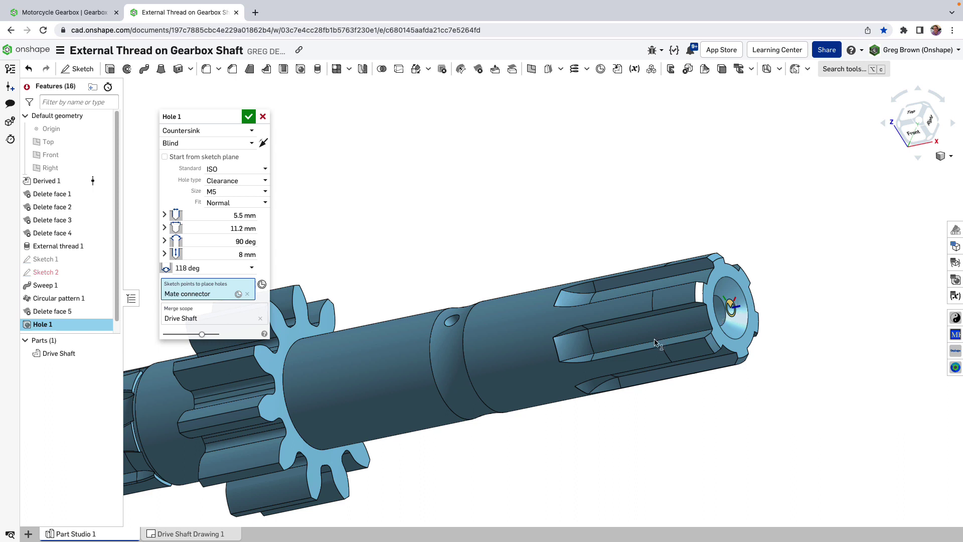
pyautogui.click(250, 120)
# Update the Drive Shaft Drawing with the latest model changes
pyautogui.moveTo(426, 194); pyautogui.dragTo(402, 196, button='right')
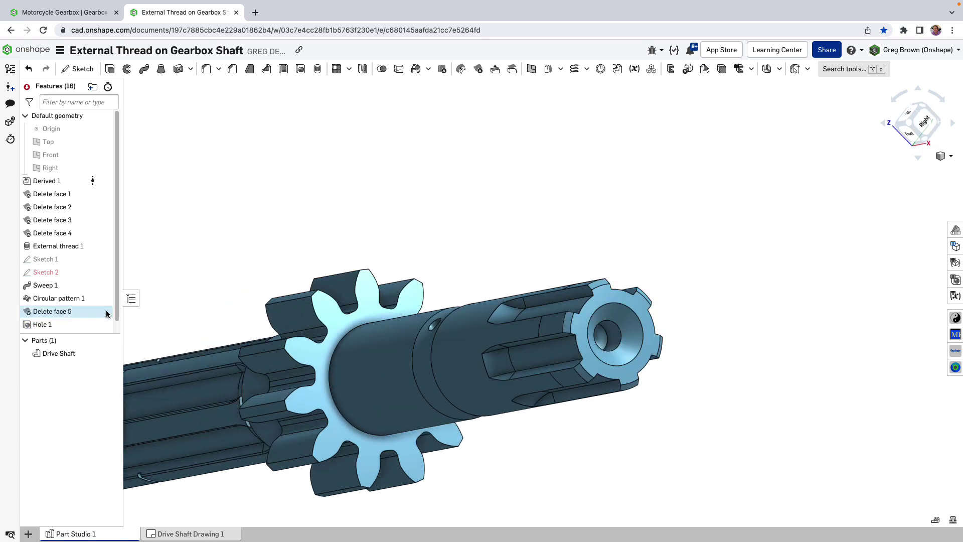
pyautogui.click(173, 535)
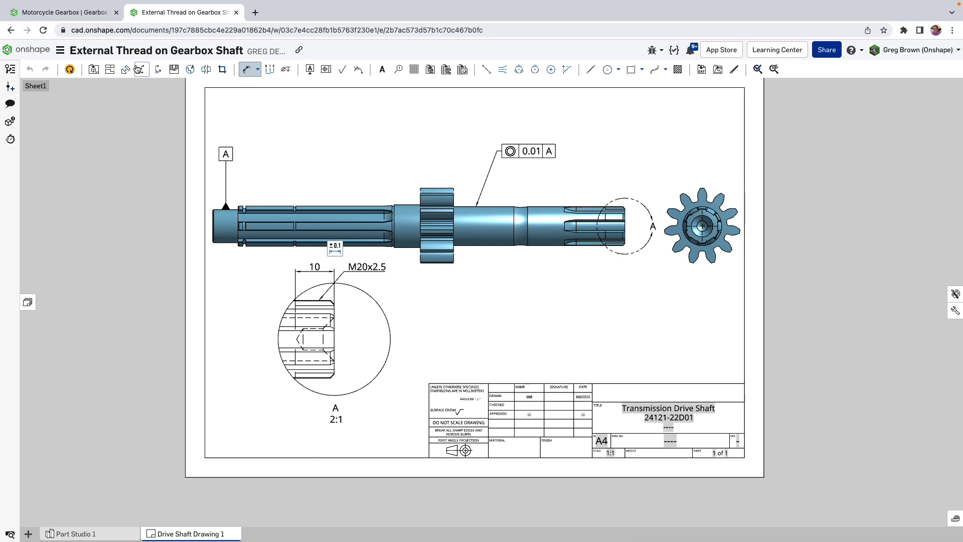
pyautogui.click(69, 70)
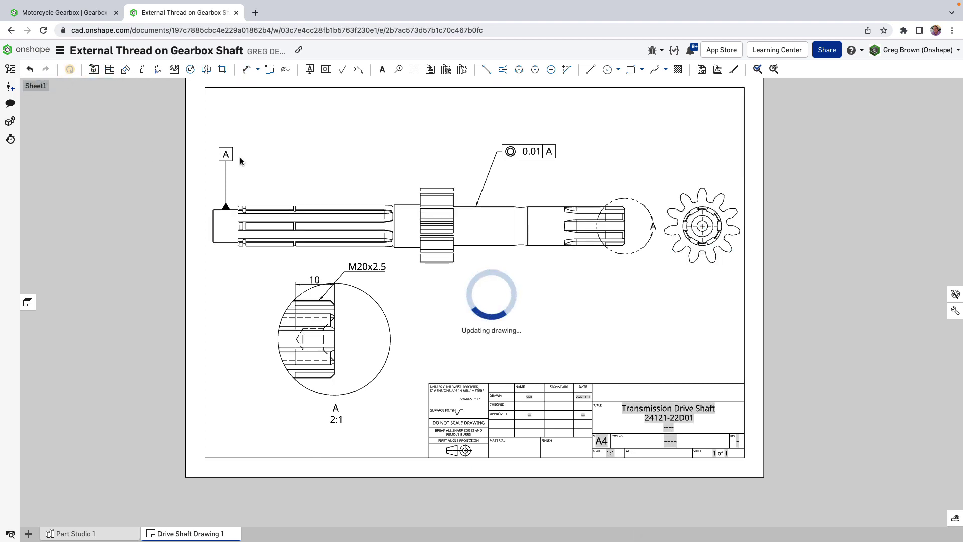
# Add the Ø5.5±0.3 ↧8, Ø11.2 X 90.0° hole callout right of detail view A
pyautogui.click(284, 73)
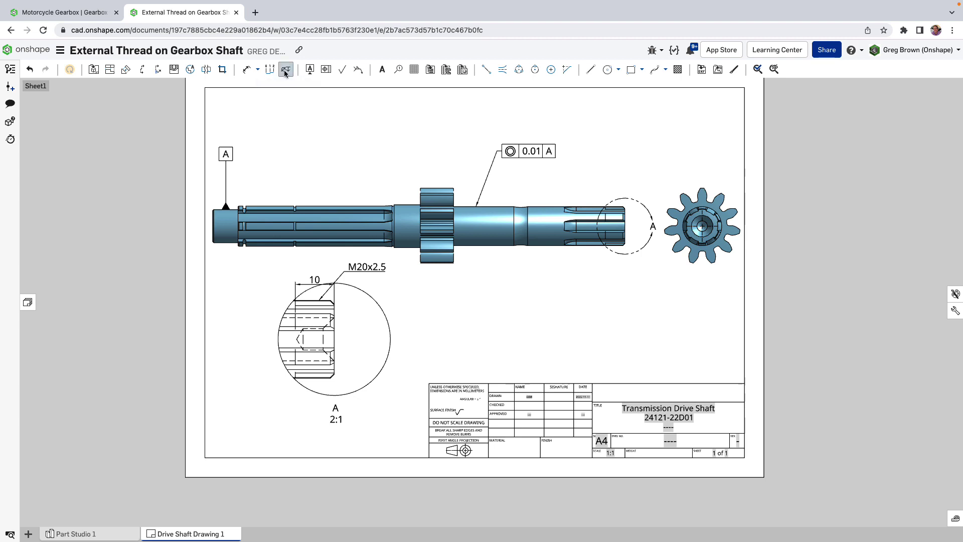
pyautogui.click(323, 341)
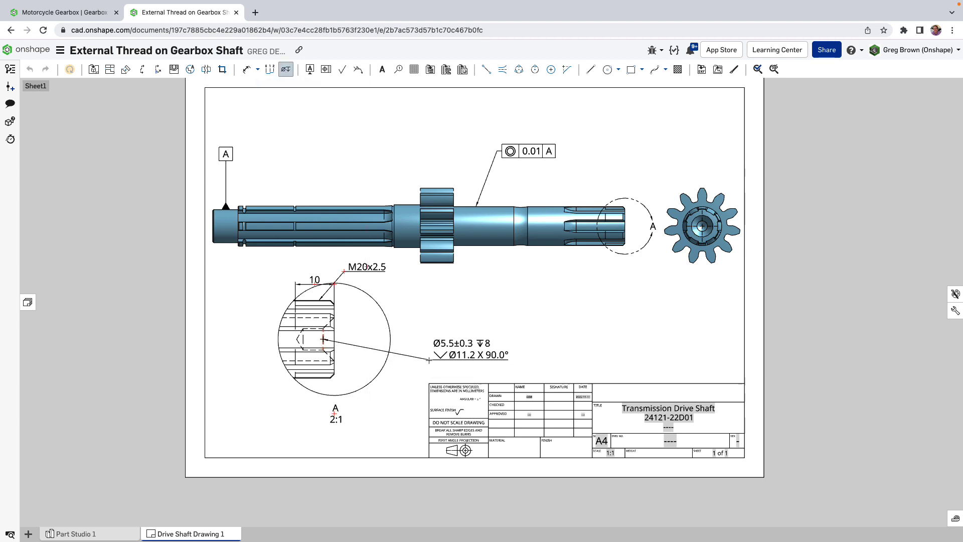
pyautogui.click(429, 360)
# End the callout tool and return to Part Studio 1's 3D shaft
pyautogui.click(622, 280)
pyautogui.click(134, 537)
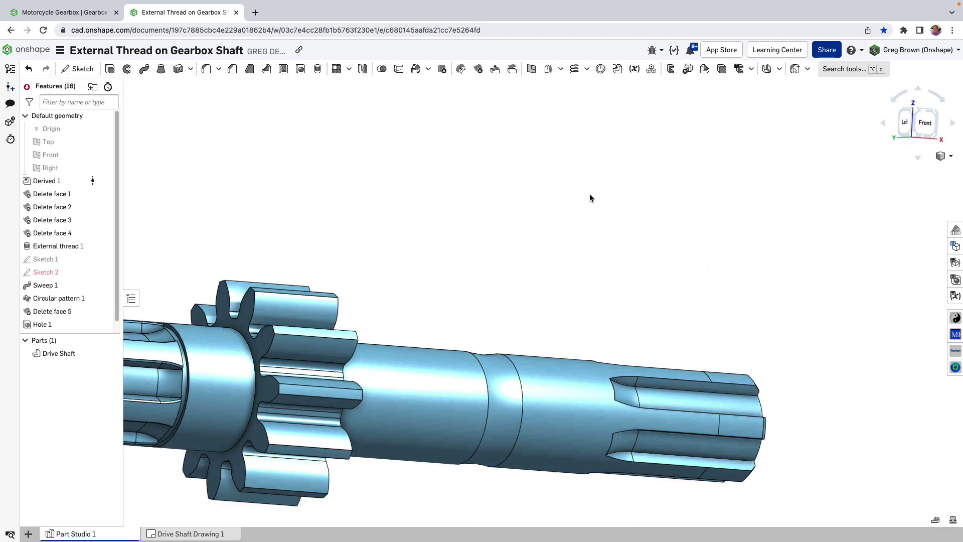